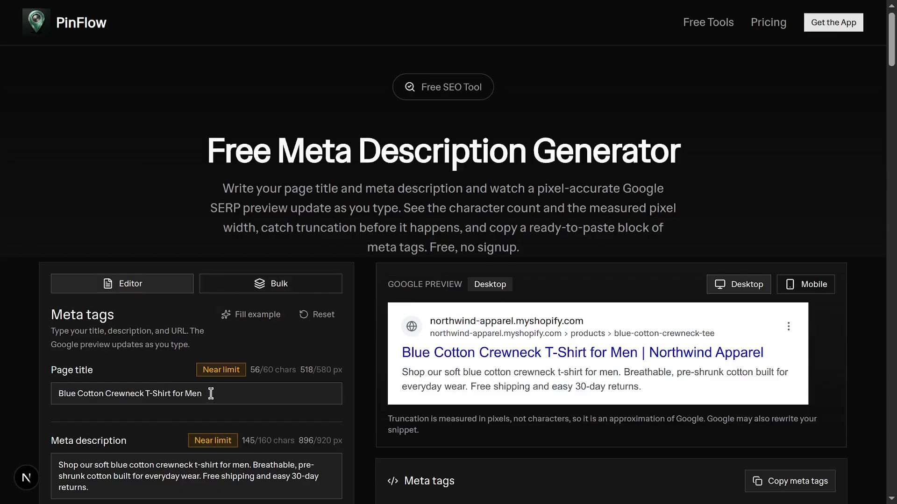
Select the full page title text, and select the full meta description text in the editor
left_click(211, 394)
key("ctrl+a")
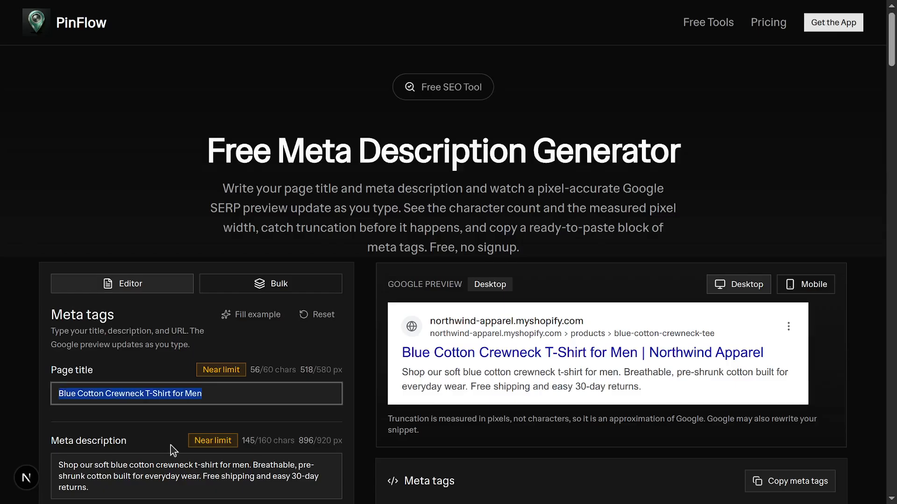
left_click(157, 493)
key("ctrl+a")
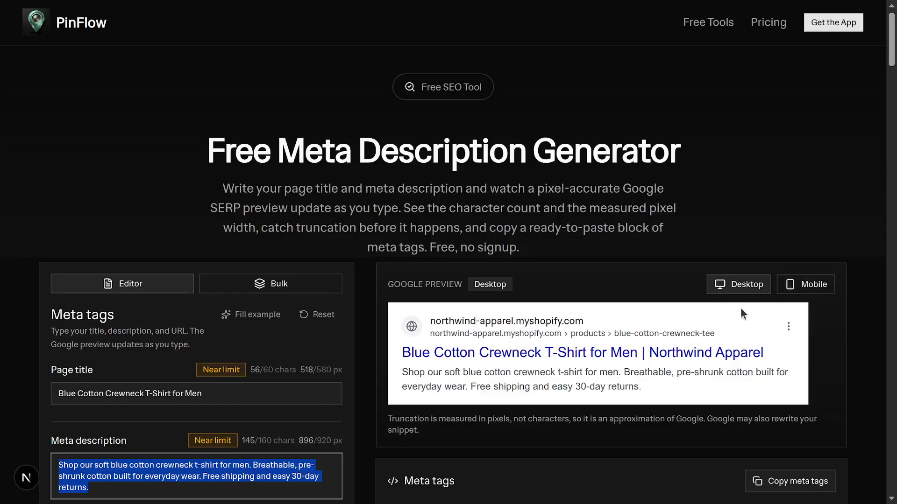
Compare the mobile and desktop Google previews of the listing, finishing on mobile, and place the cursor in the meta description
left_click(818, 289)
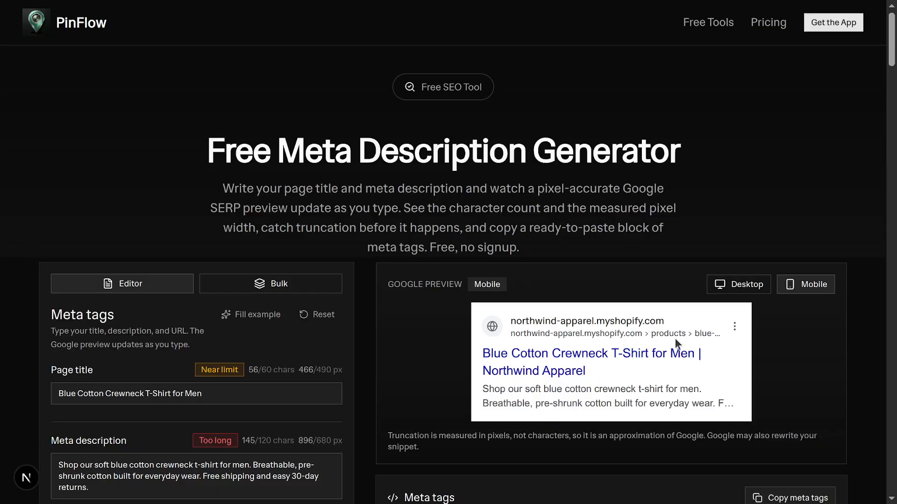
left_click(765, 283)
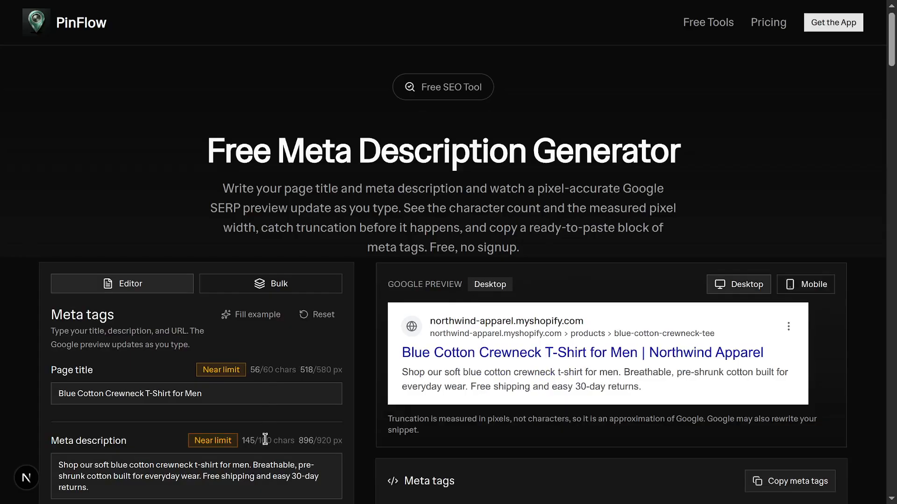
left_click(824, 288)
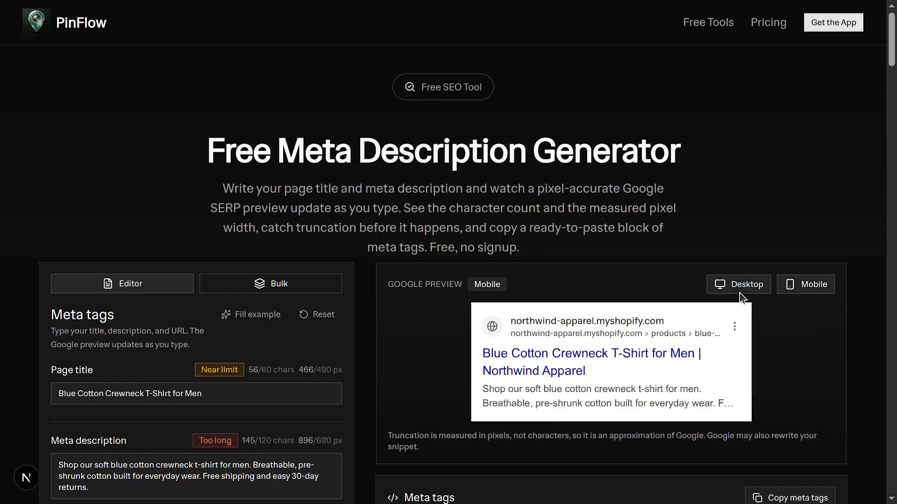
scroll(210, 464, "down", 1)
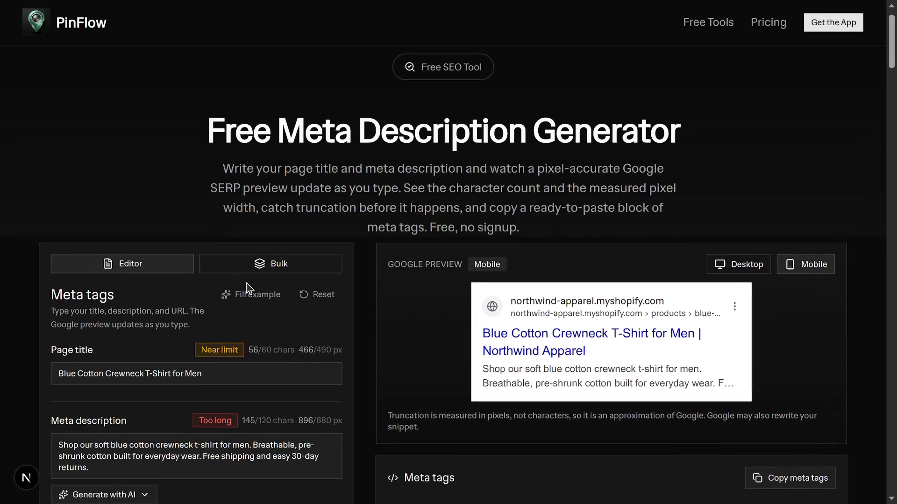
scroll(245, 283, "down", 1)
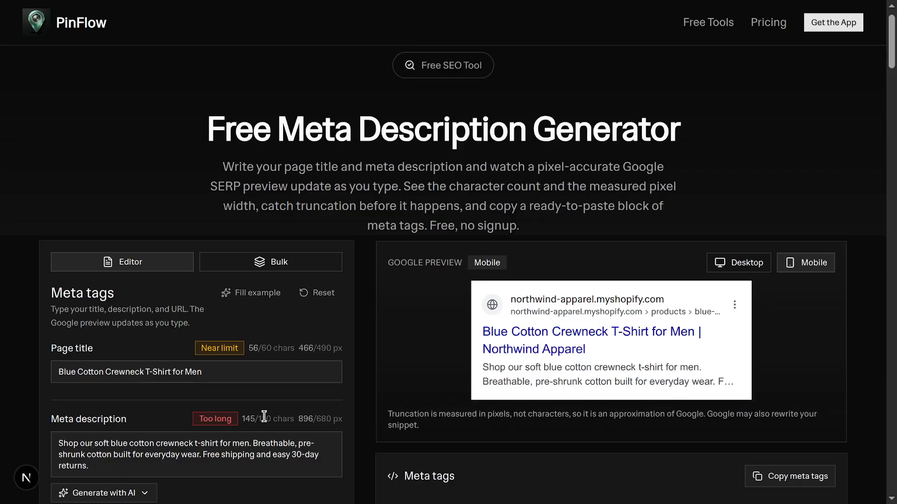
double_click(224, 458)
left_click(224, 458)
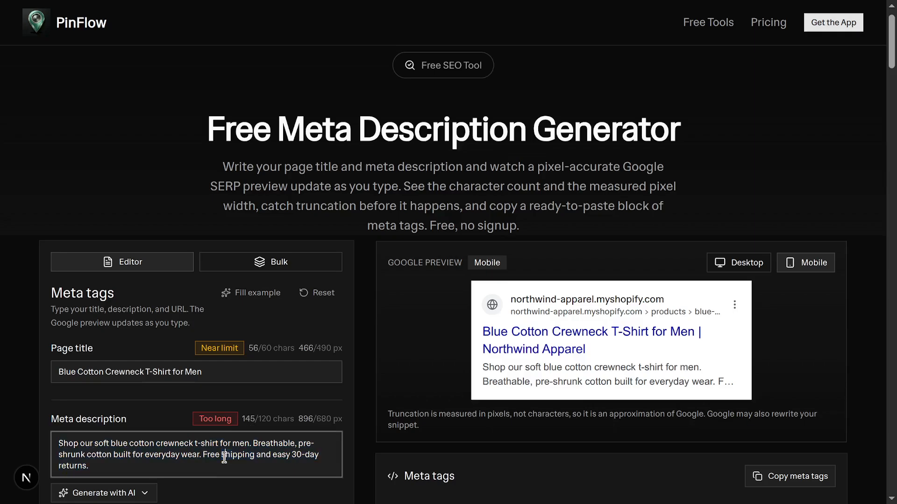
Generate AI meta description suggestions using the focus keyword "cotton t shirt" and the Playful tone
scroll(225, 460, "down", 4)
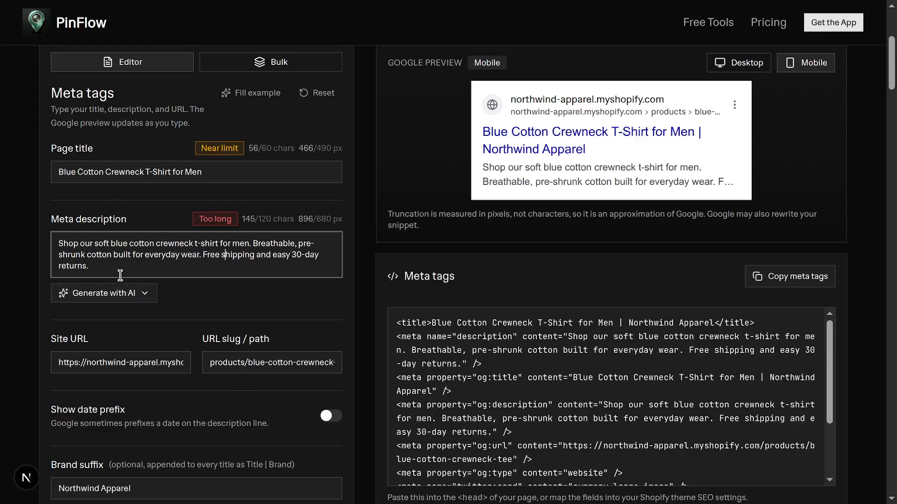
left_click(113, 292)
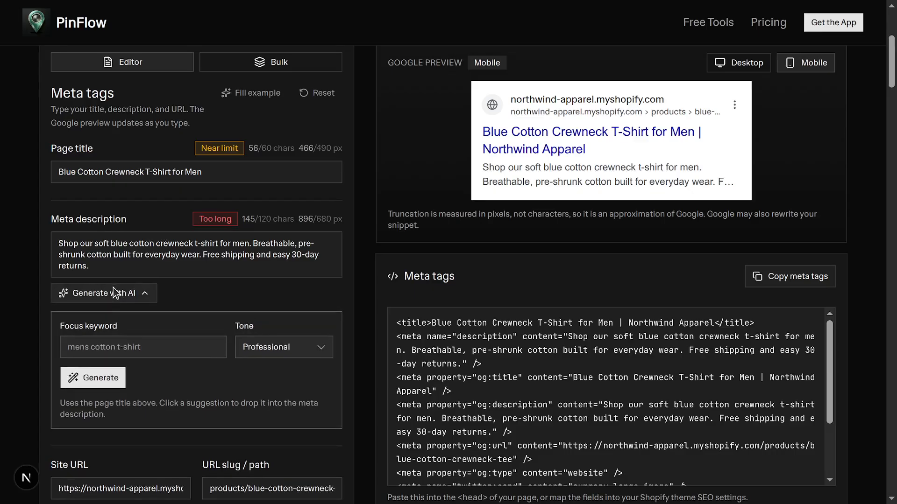
scroll(113, 288, "down", 1)
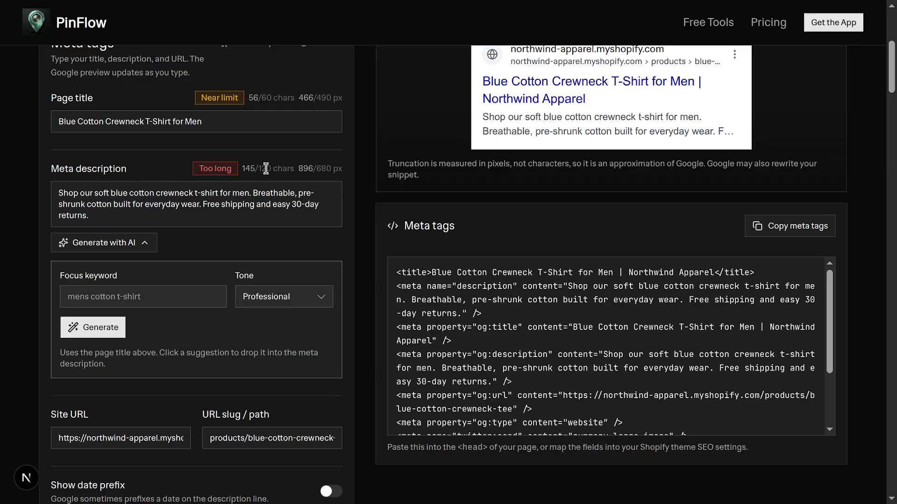
left_click(143, 291)
left_click(155, 331)
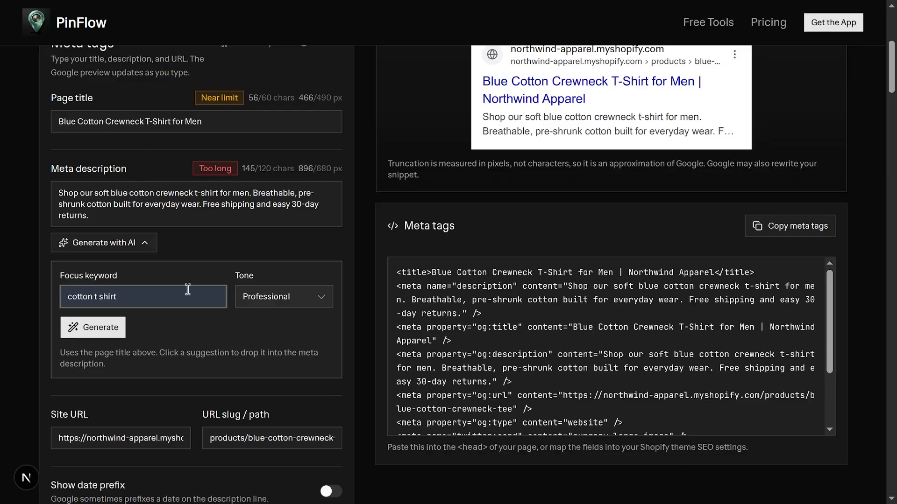
left_click(279, 302)
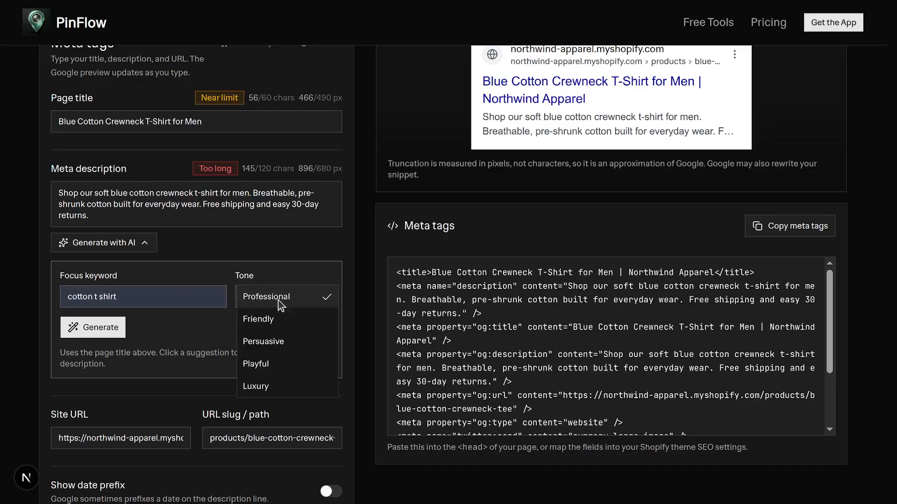
left_click(266, 370)
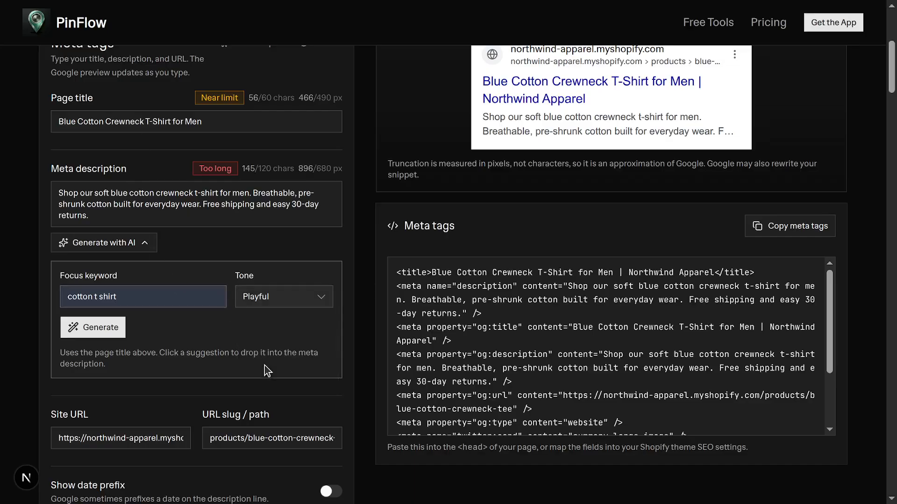
left_click(97, 331)
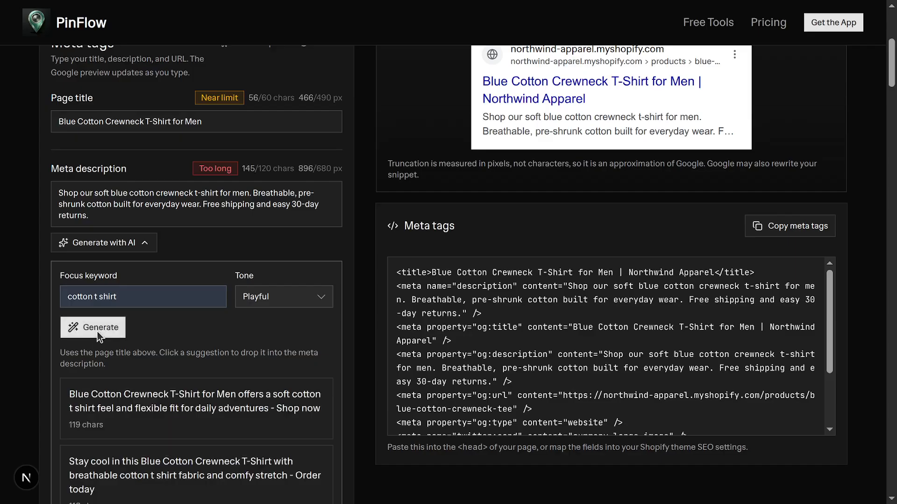
Review the AI suggestions and use the one starting "Blue Cotton Crewneck T-Shirt for Men offers a soft cotton t shirt feel" as the meta description
scroll(97, 331, "down", 8)
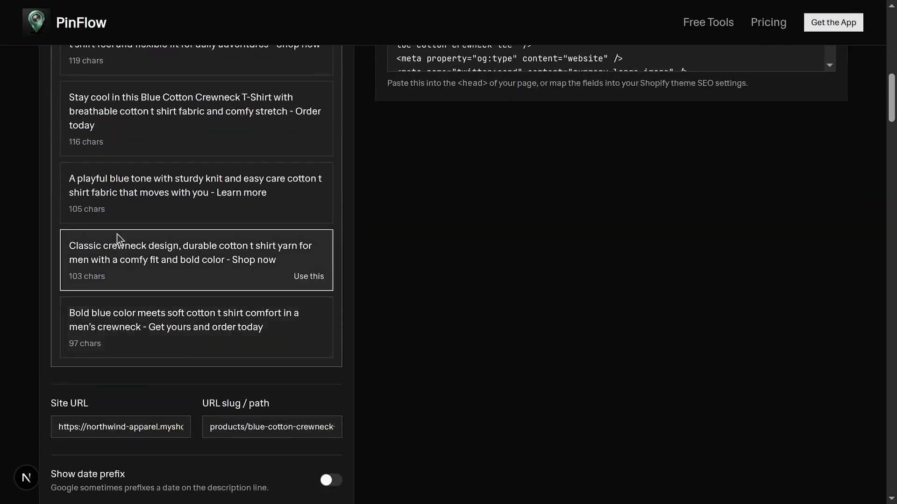
scroll(116, 236, "up", 1)
scroll(117, 236, "up", 7)
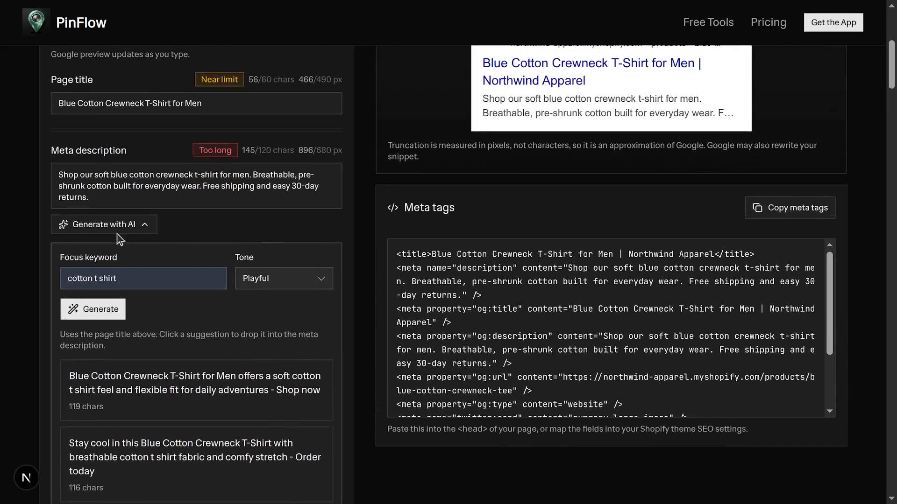
scroll(117, 236, "down", 6)
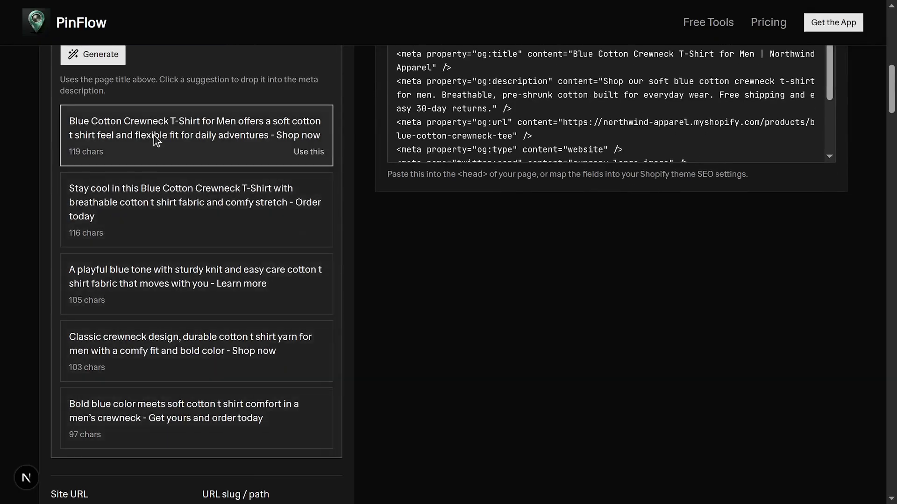
scroll(113, 399, "up", 4)
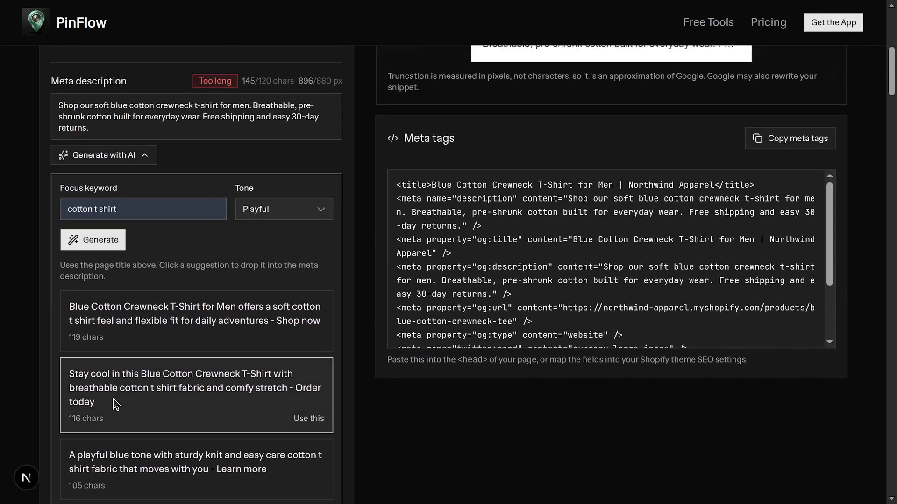
left_click(167, 317)
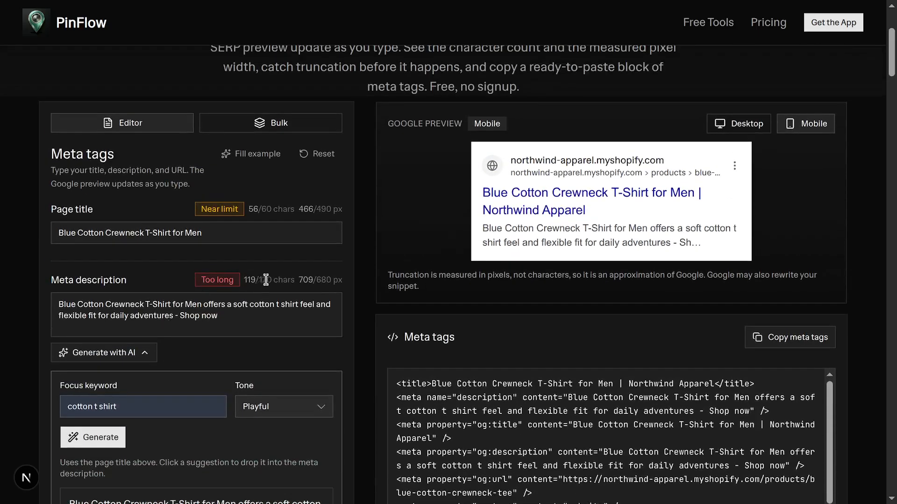
scroll(262, 274, "down", 5)
scroll(263, 273, "up", 5)
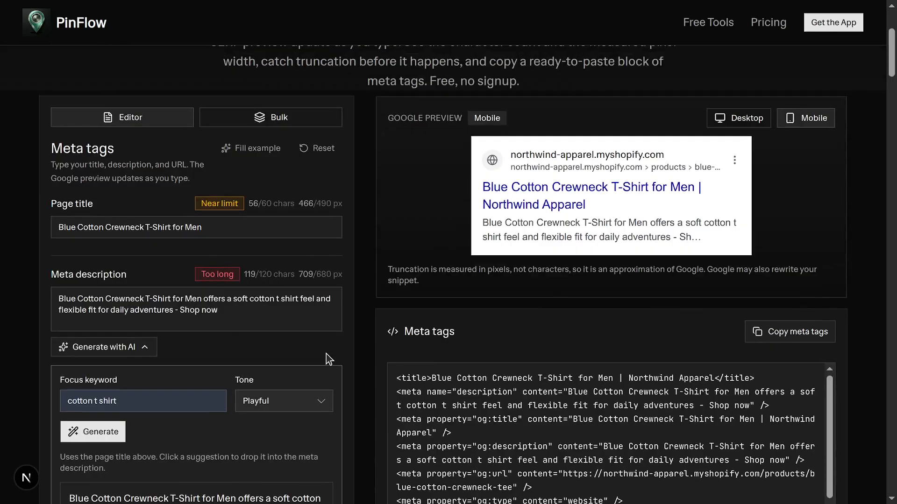
key("Print")
key("Escape")
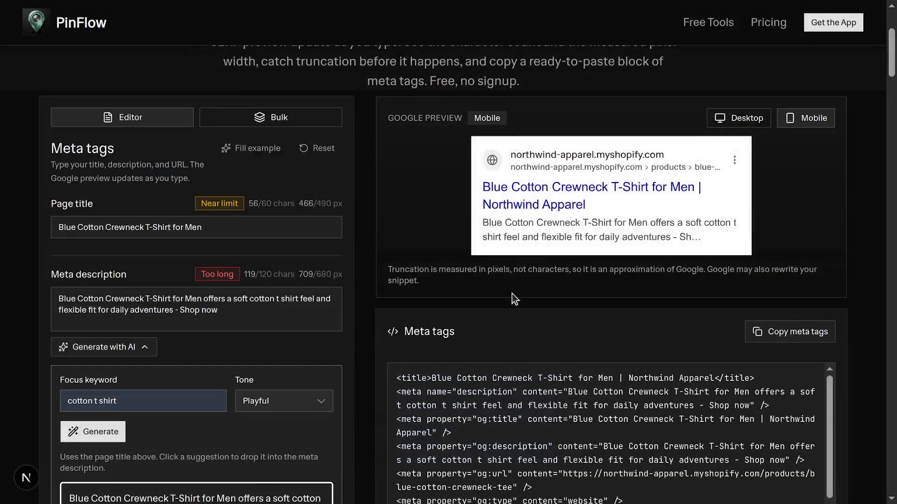
Highlight "northwind" in the site URL and the whole URL slug, and switch the Google preview to Desktop
scroll(285, 270, "down", 12)
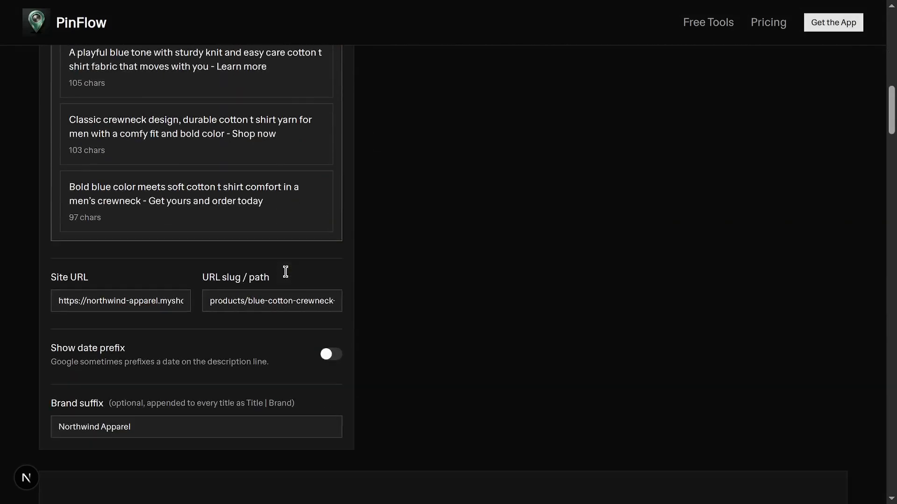
double_click(88, 299)
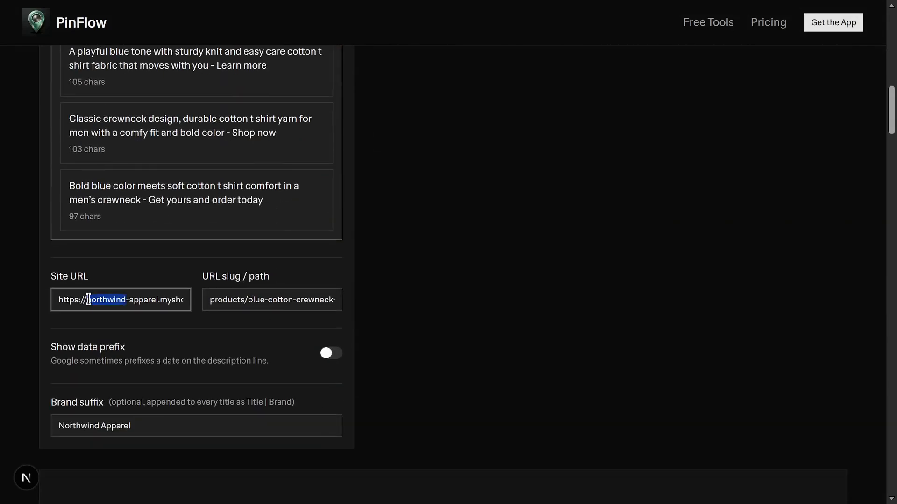
left_click(232, 305)
key("ctrl+a")
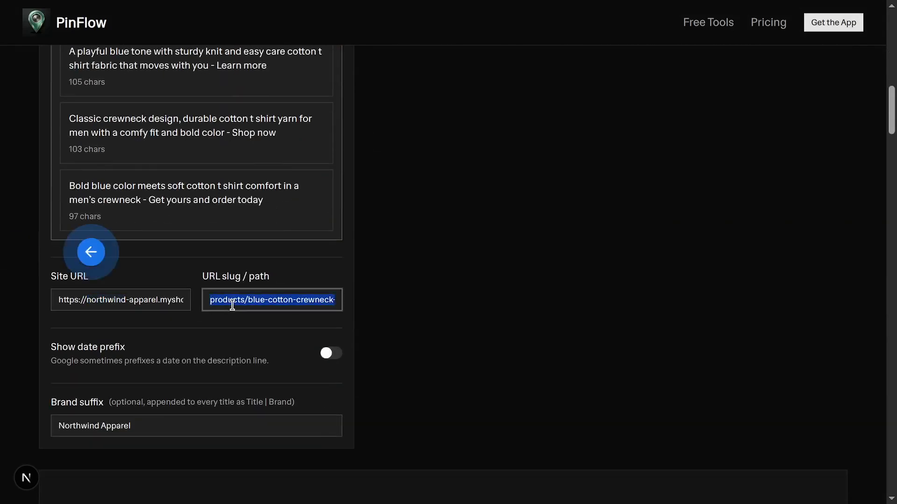
scroll(492, 180, "up", 10)
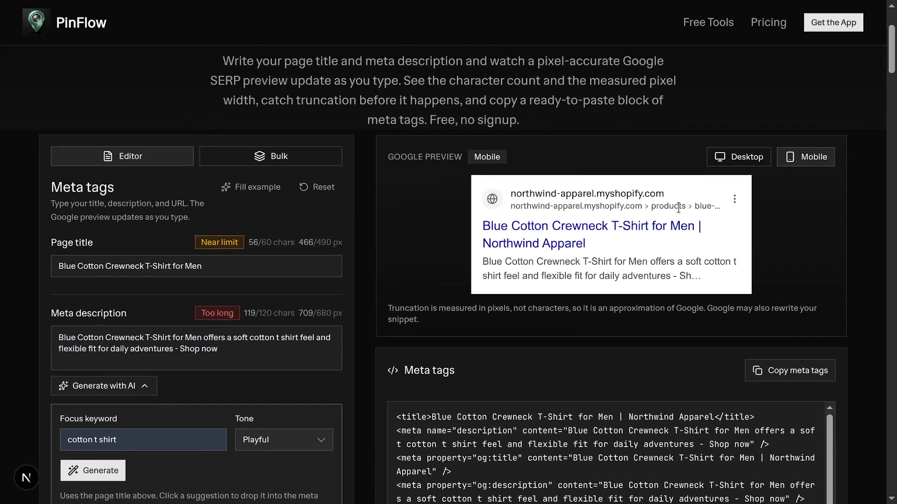
left_click(747, 155)
Look through the generated meta tags code from title to Twitter description and copy the whole block
scroll(541, 306, "down", 5)
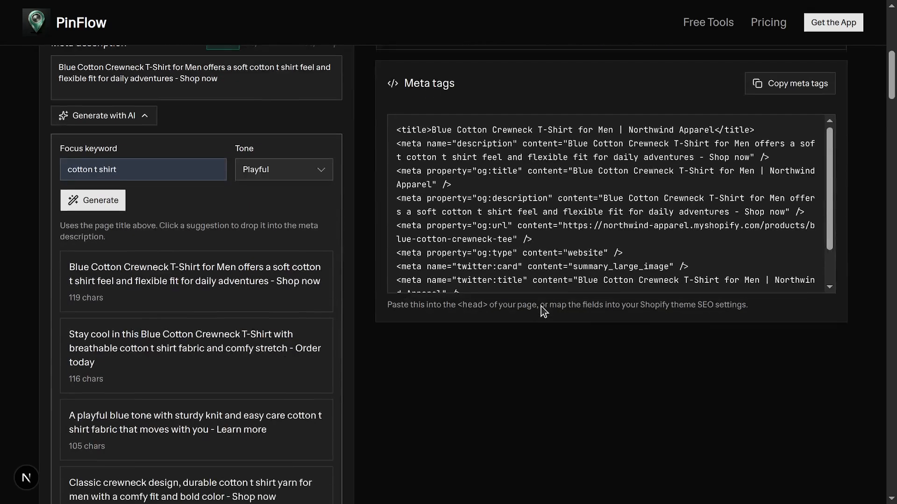
scroll(541, 307, "up", 1)
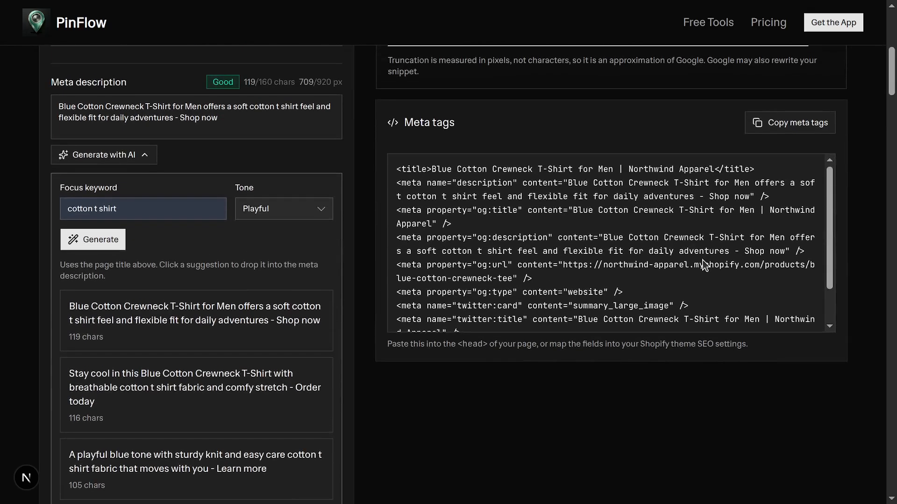
scroll(703, 259, "down", 1)
scroll(703, 260, "up", 1)
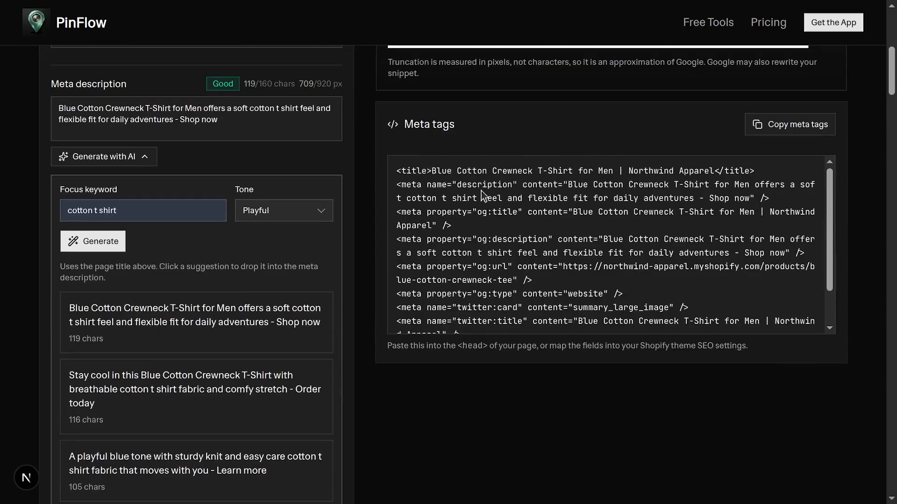
scroll(474, 284, "down", 2)
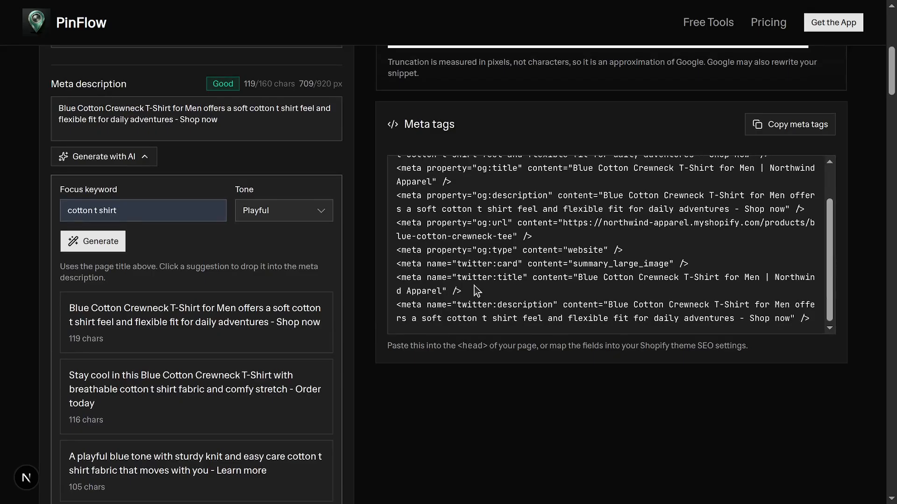
scroll(474, 286, "up", 2)
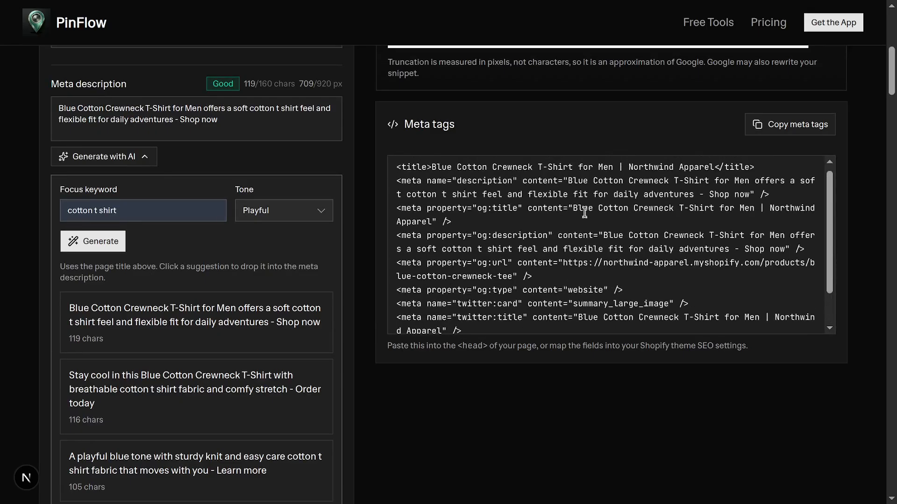
left_click(803, 125)
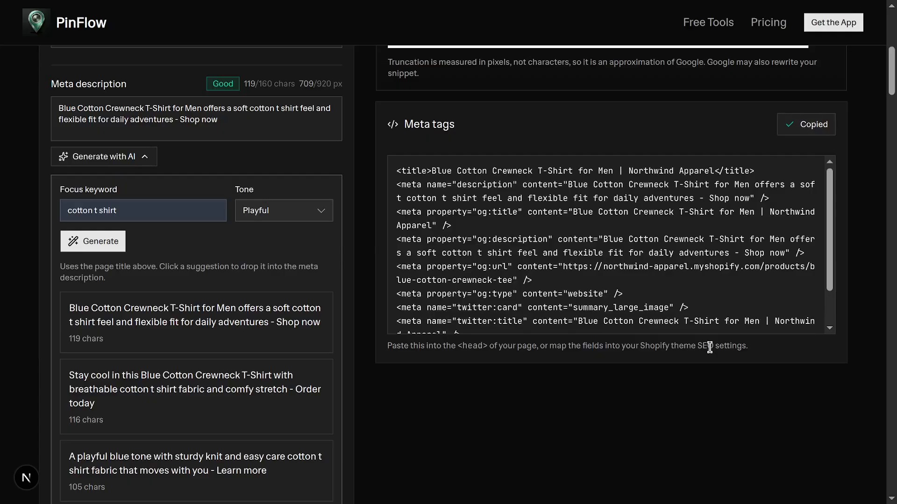
scroll(709, 347, "up", 4)
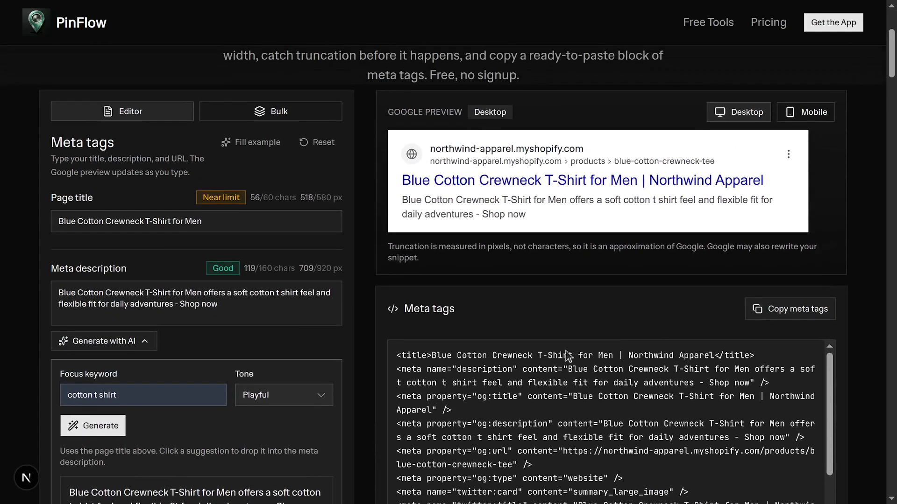
scroll(704, 276, "up", 3)
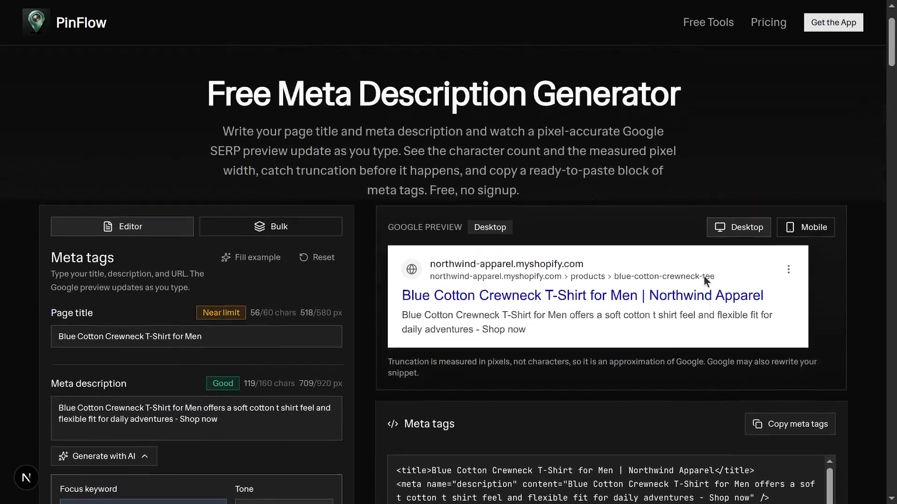
scroll(704, 277, "down", 3)
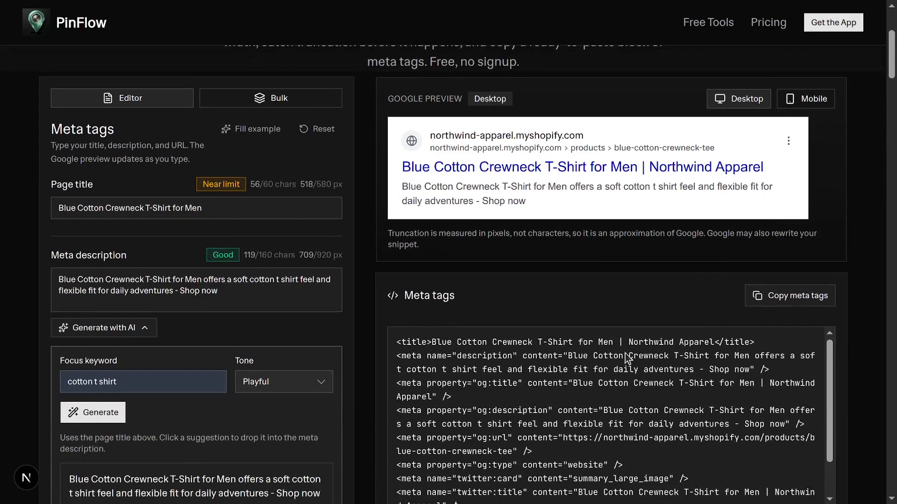
Turn on the date prefix for the description line and check it in the Google preview
scroll(587, 430, "down", 1)
scroll(388, 393, "down", 10)
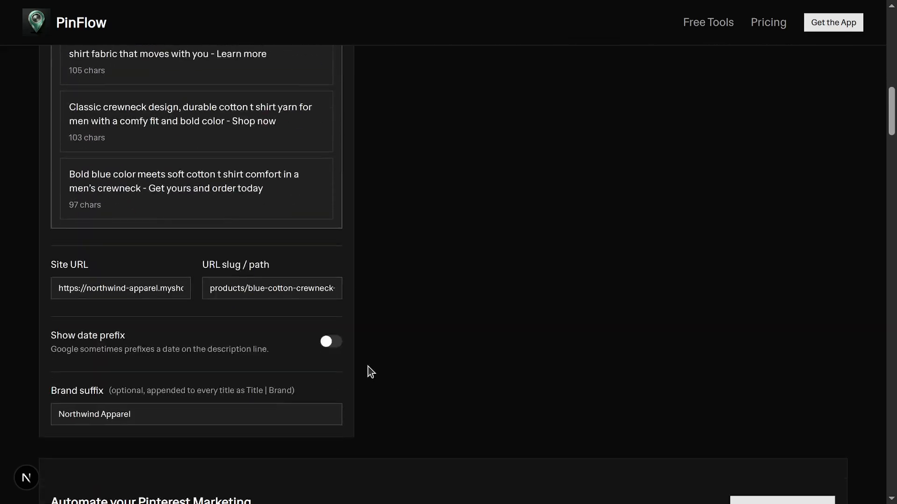
left_click(338, 343)
scroll(602, 186, "up", 10)
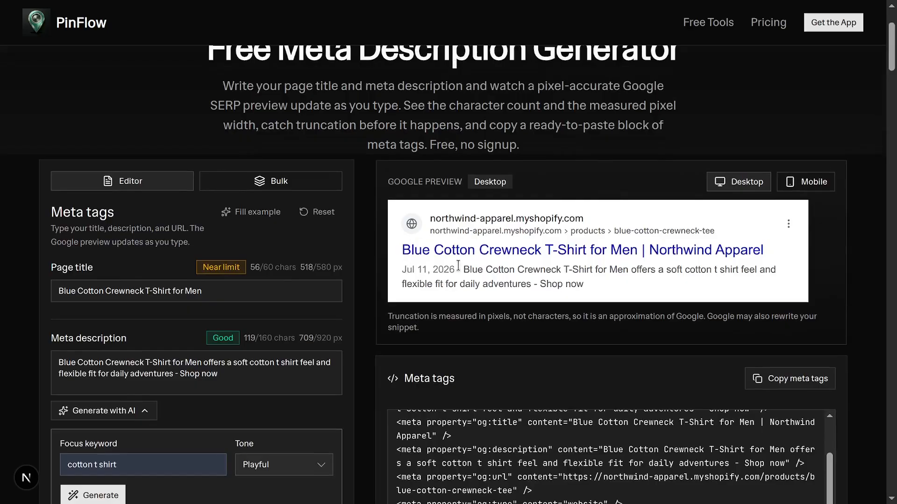
scroll(331, 406, "down", 1)
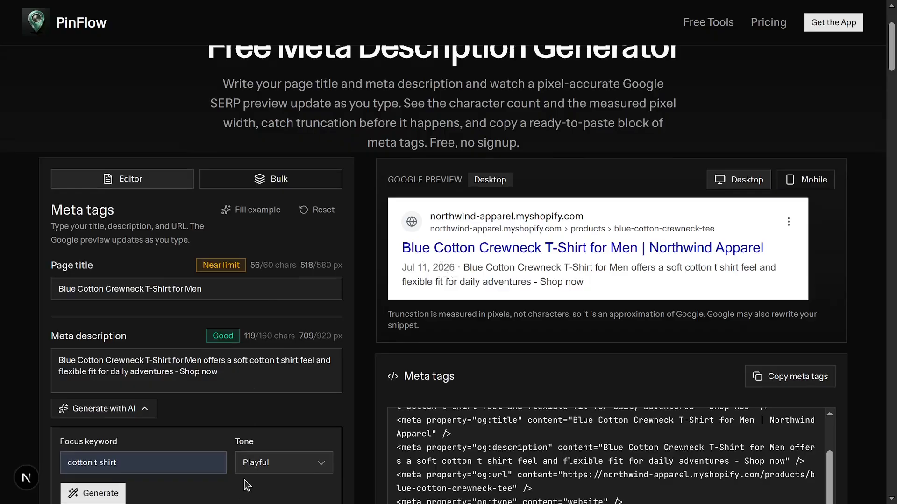
scroll(245, 481, "down", 10)
scroll(245, 480, "up", 10)
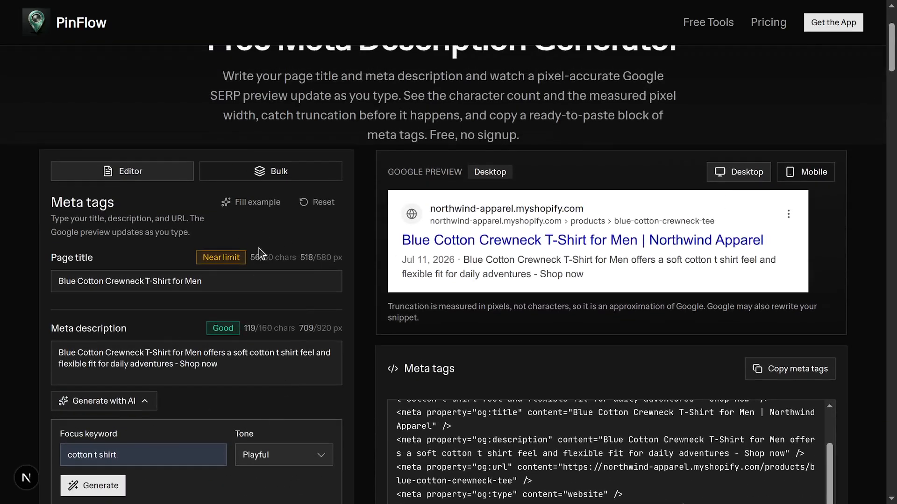
Switch to bulk meta descriptions and highlight the title "Blue Cotton Crewneck T-Shirt" in the product list
left_click(302, 175)
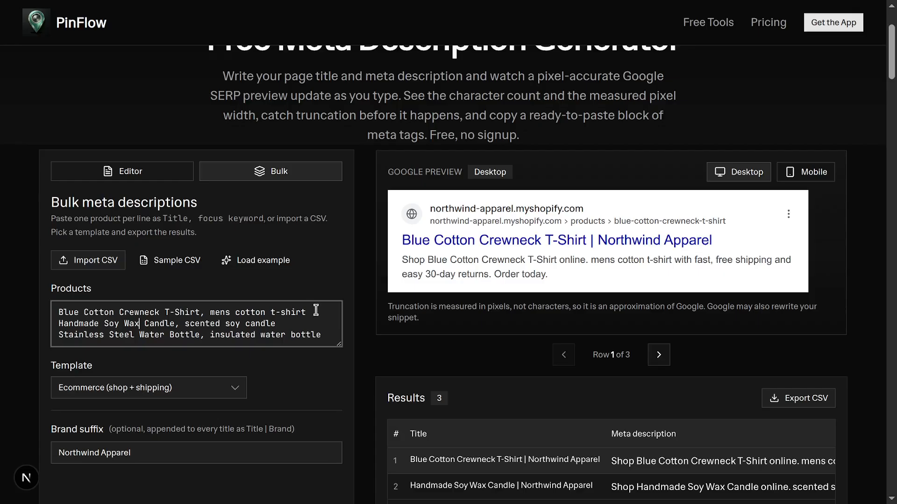
left_click(322, 334)
left_click_drag(201, 313, 59, 312)
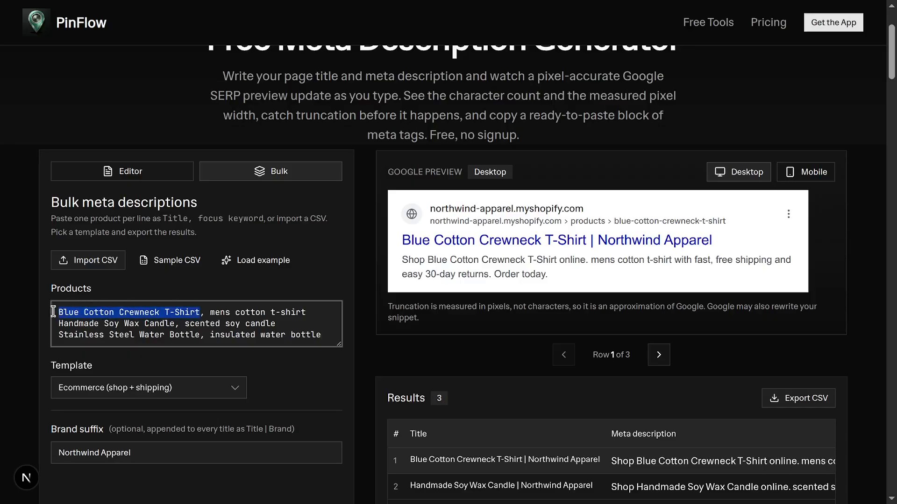
left_click(208, 312)
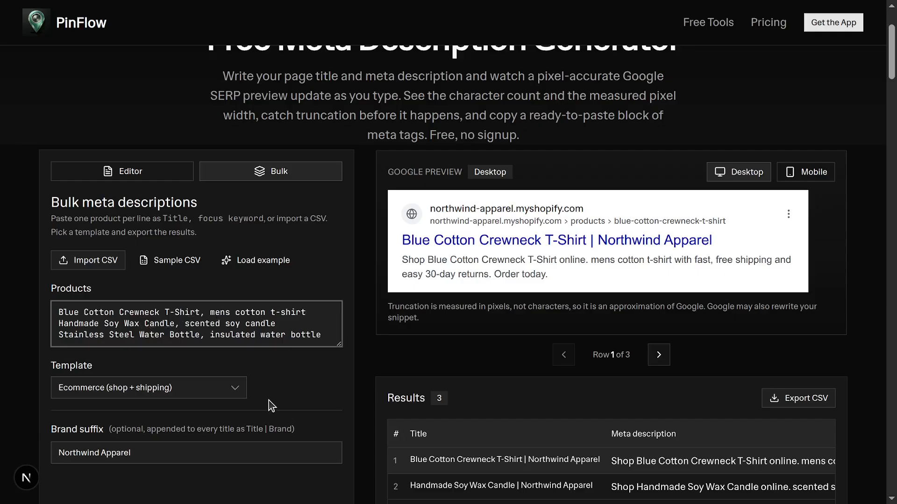
Look across the bulk results table from the titles to the meta descriptions and character counts
scroll(271, 406, "down", 1)
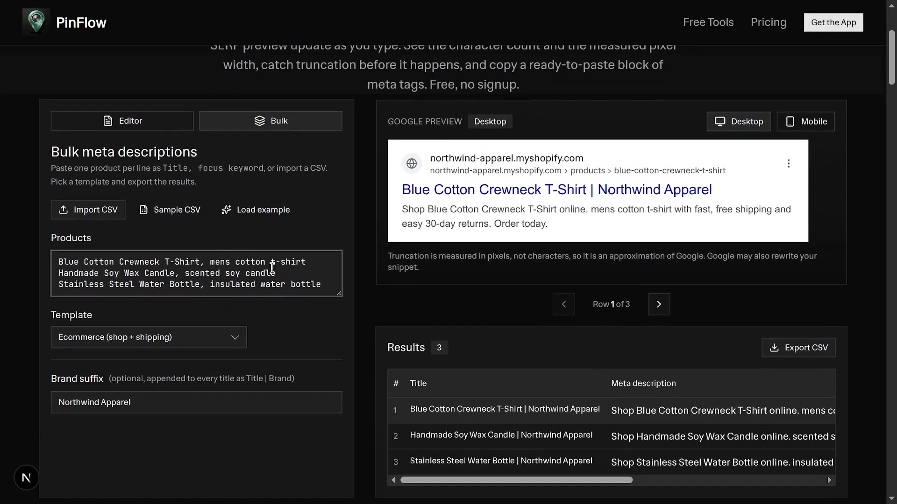
scroll(622, 424, "right", 5)
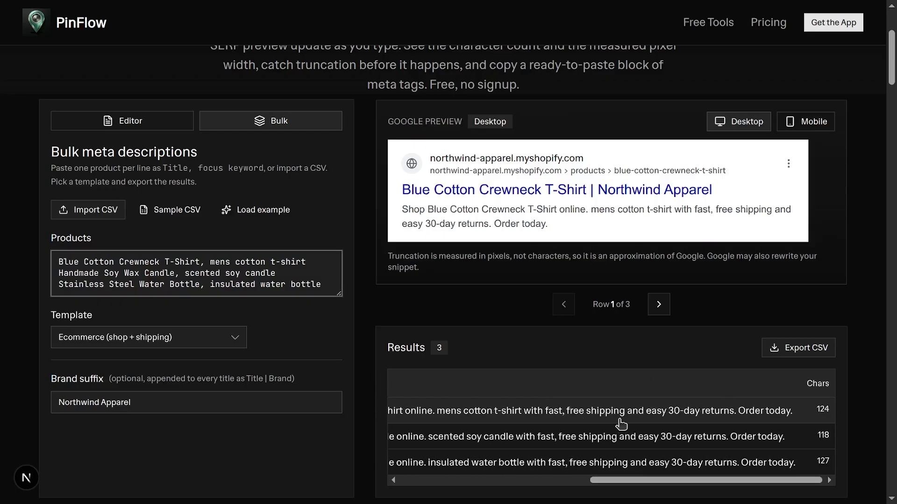
scroll(621, 424, "left", 5)
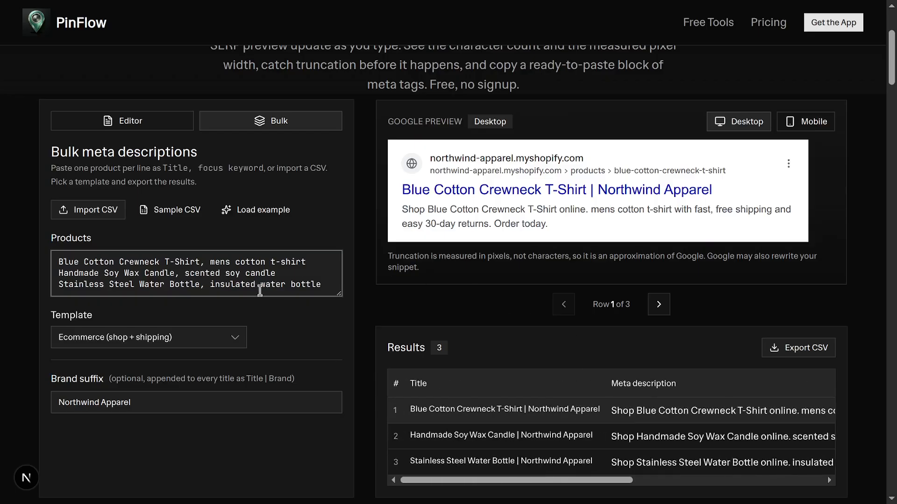
Try the Concise product and Benefit-led templates, return to Ecommerce (shop + shipping), and review the resulting descriptions
left_click(130, 337)
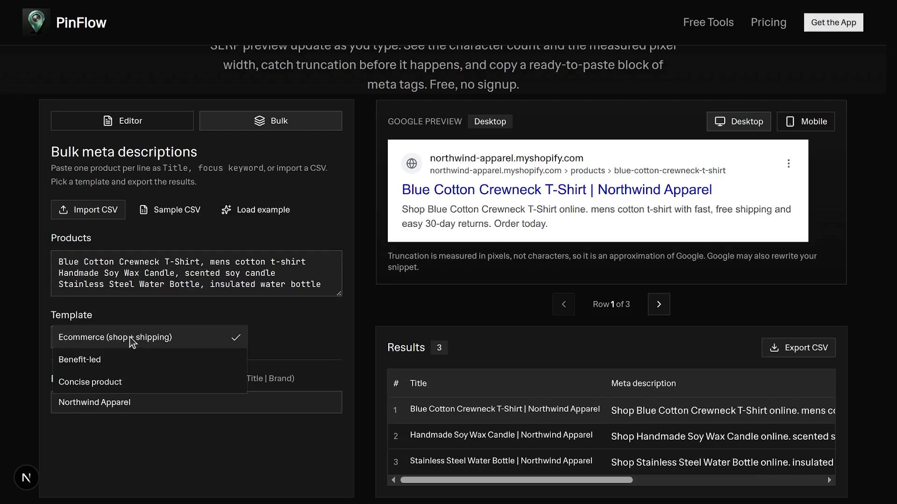
left_click(120, 387)
left_click(200, 332)
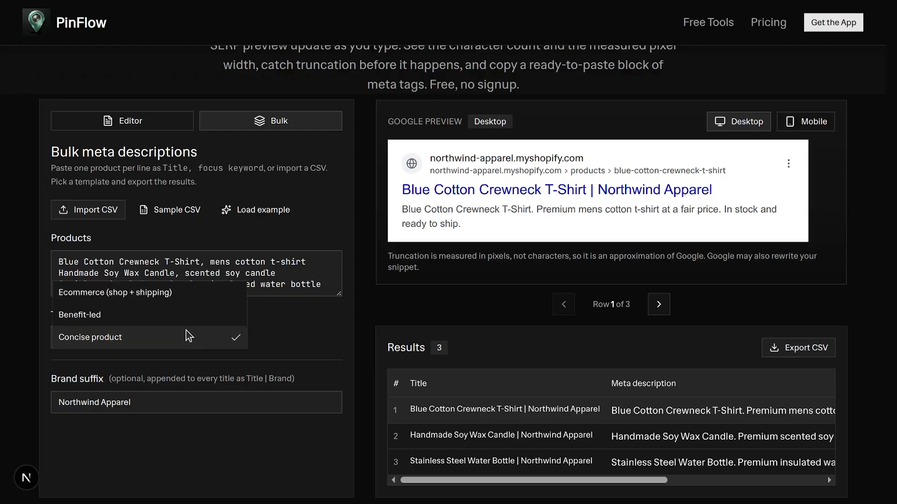
left_click(195, 311)
left_click(159, 340)
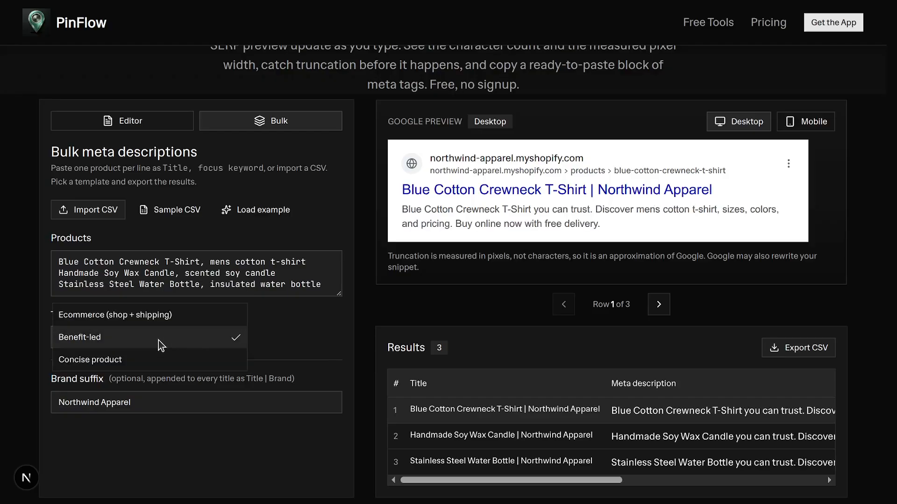
left_click(183, 320)
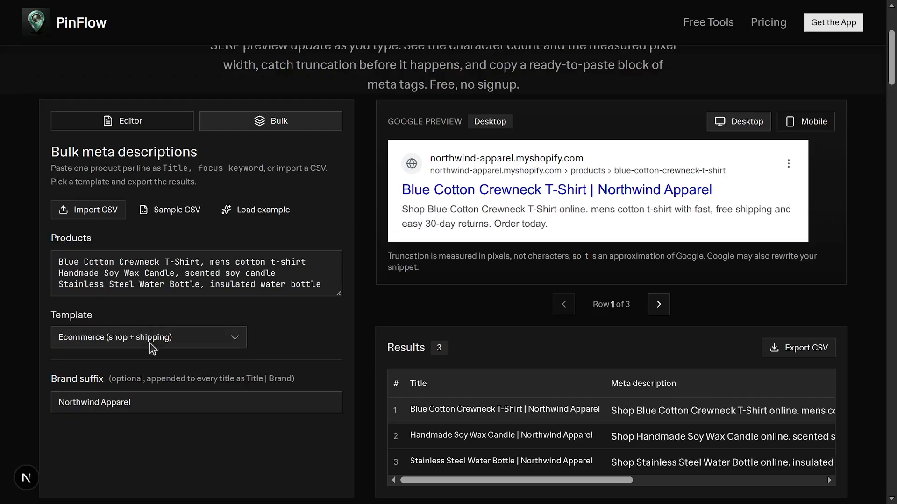
scroll(661, 460, "right", 5)
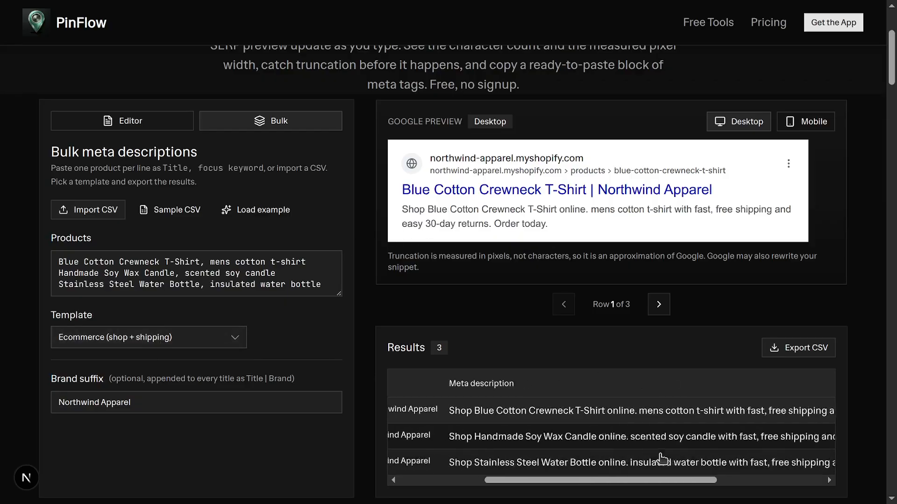
scroll(661, 460, "left", 5)
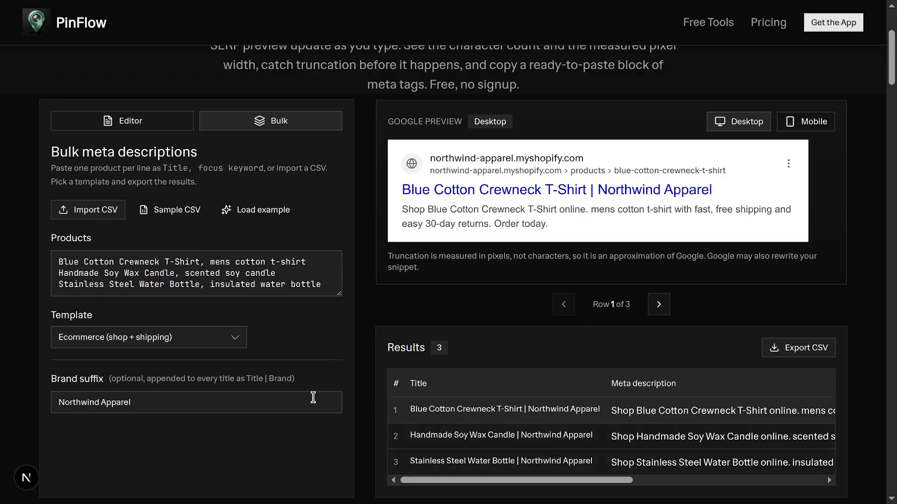
Highlight the whole bulk brand suffix and look over the single-page editor's settings and preview
left_click(194, 393)
key("ctrl+a")
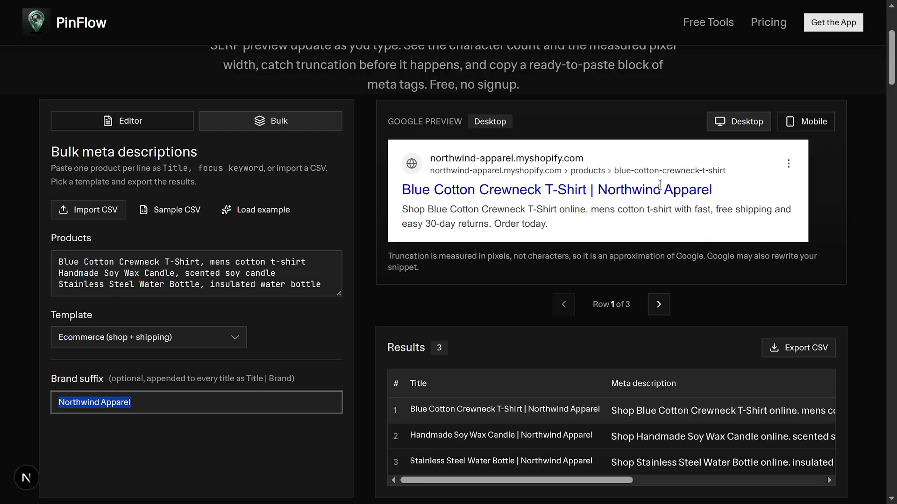
left_click(110, 114)
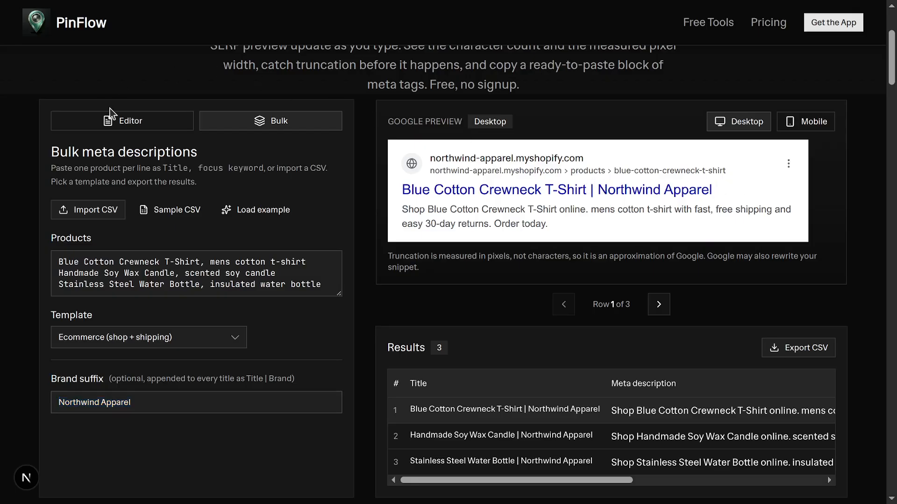
scroll(48, 350, "down", 6)
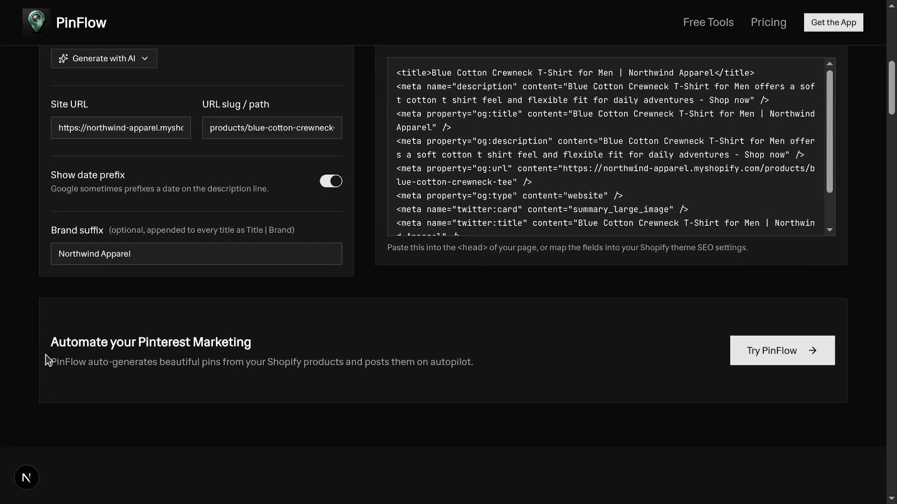
scroll(100, 256, "up", 10)
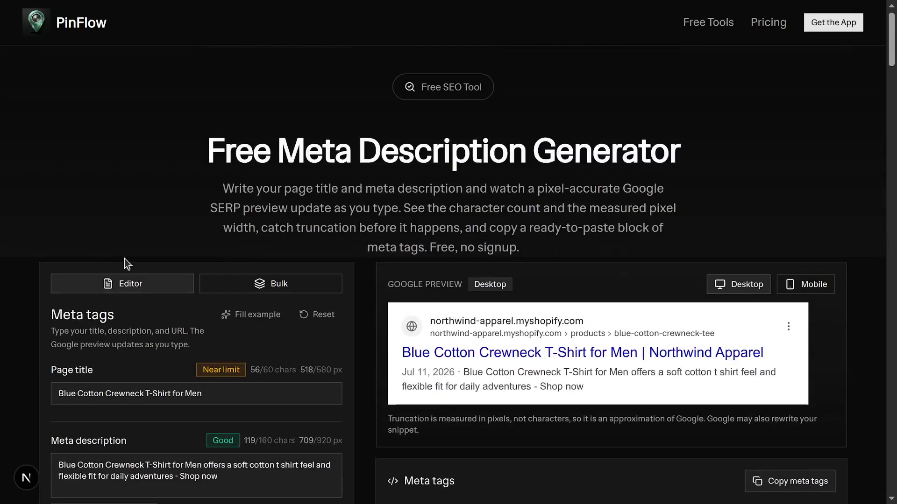
Return to bulk meta descriptions and download the sample CSV
left_click(226, 290)
scroll(226, 290, "down", 6)
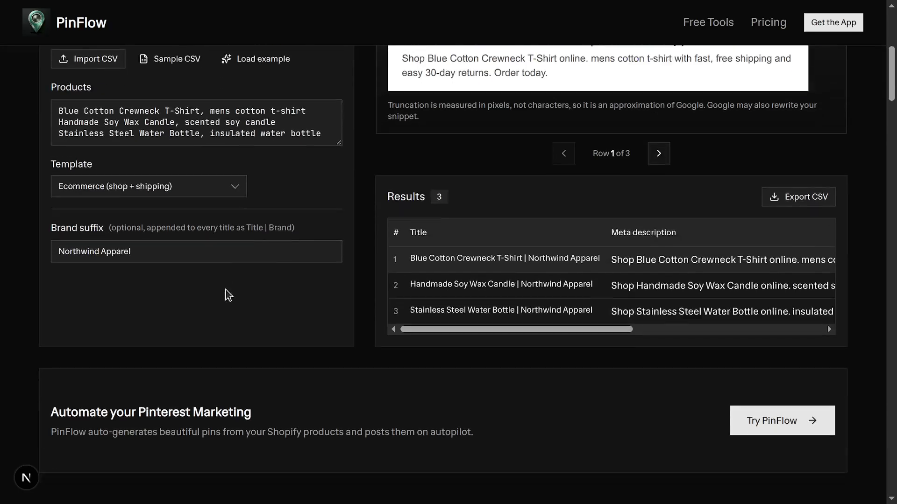
scroll(226, 291, "up", 4)
scroll(225, 291, "down", 1)
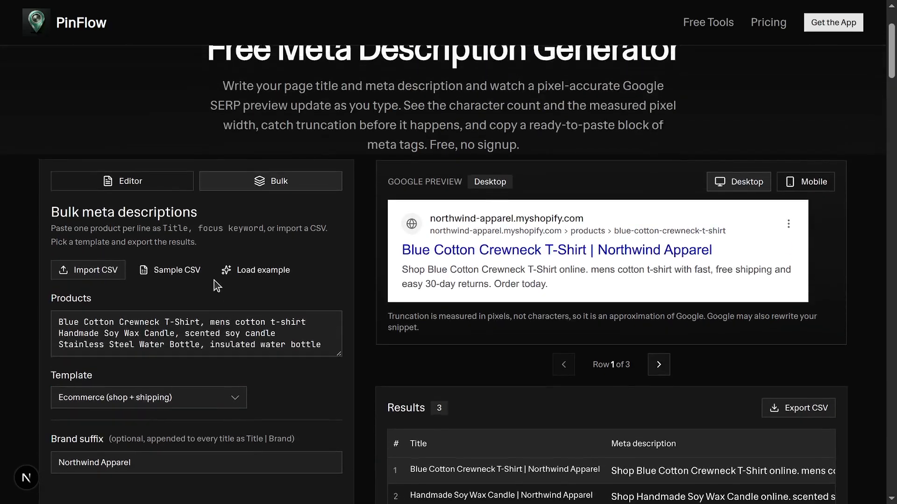
left_click(163, 271)
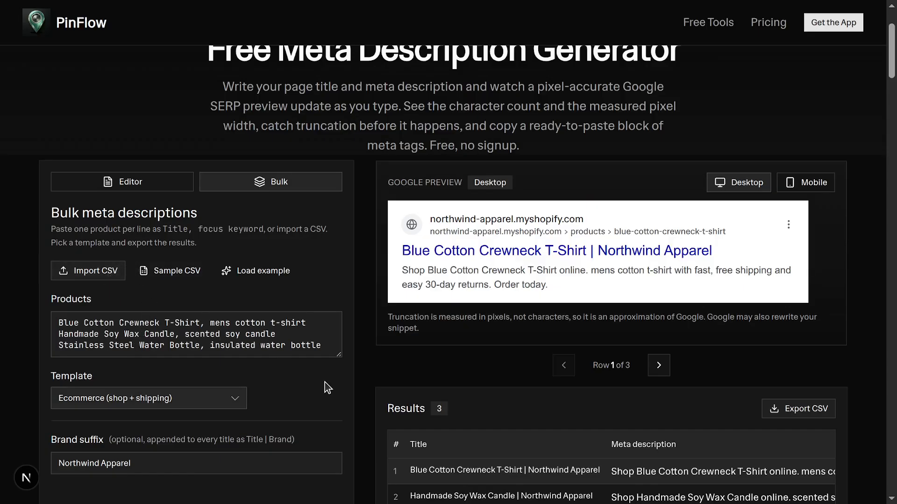
Preview the Handmade Soy Wax Candle and Stainless Steel Water Bottle results, and step back to the first row
scroll(325, 382, "down", 3)
scroll(325, 382, "up", 3)
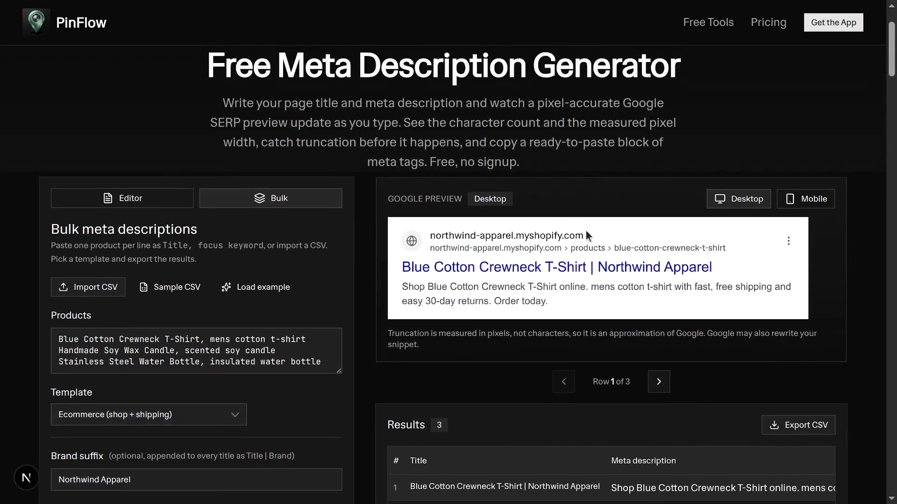
scroll(509, 334, "down", 2)
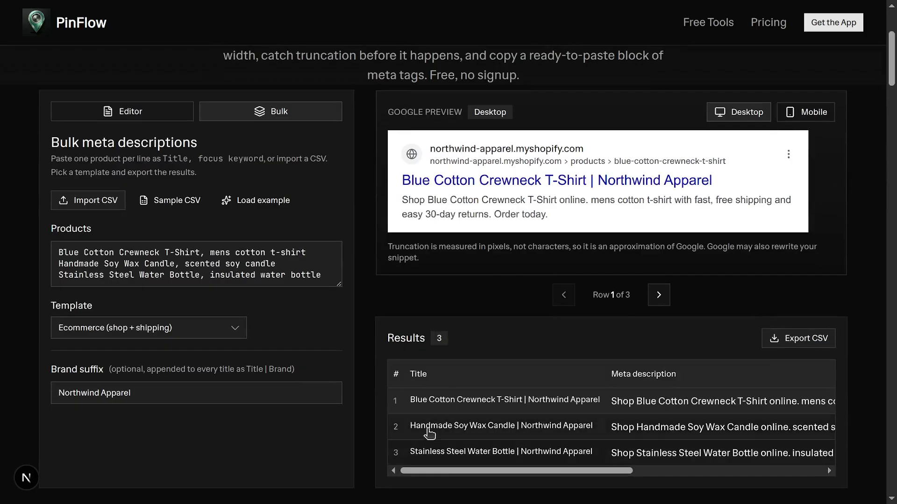
left_click(429, 433)
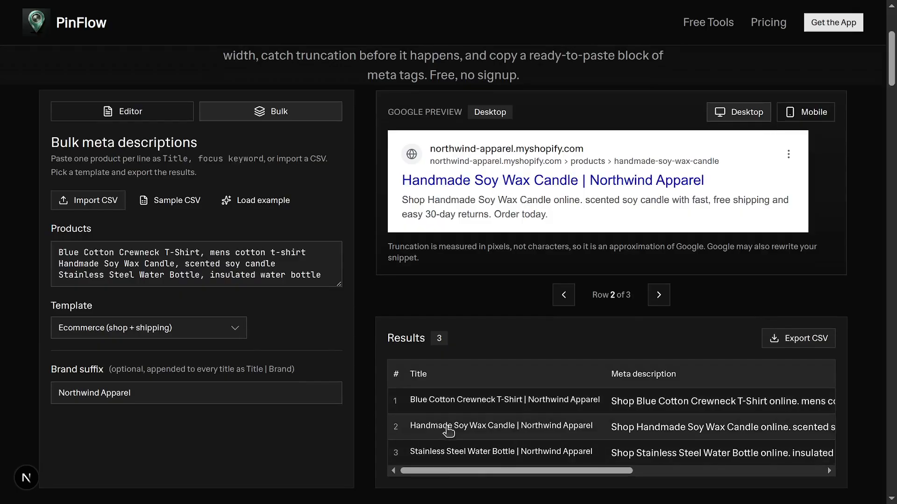
left_click(443, 458)
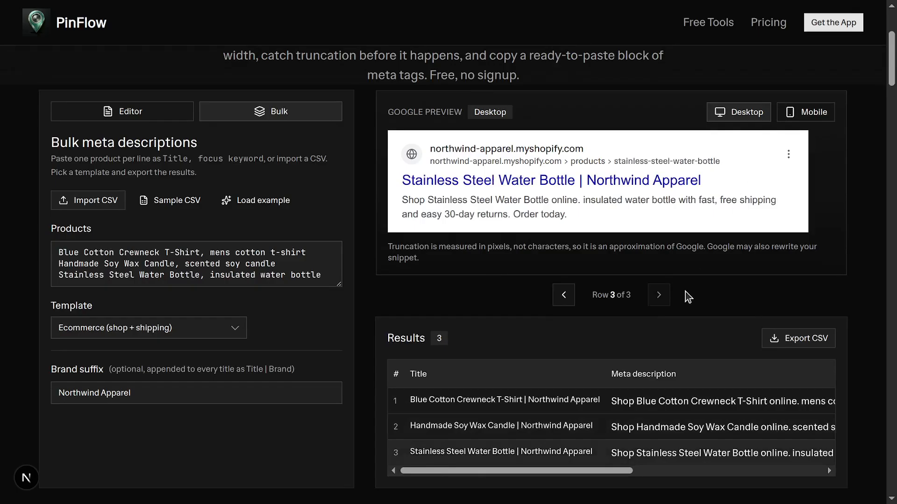
left_click(557, 298)
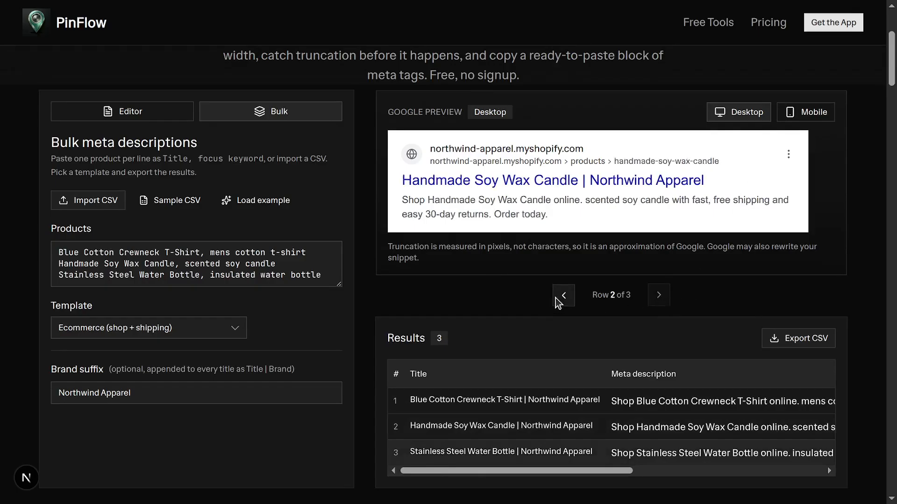
left_click(558, 299)
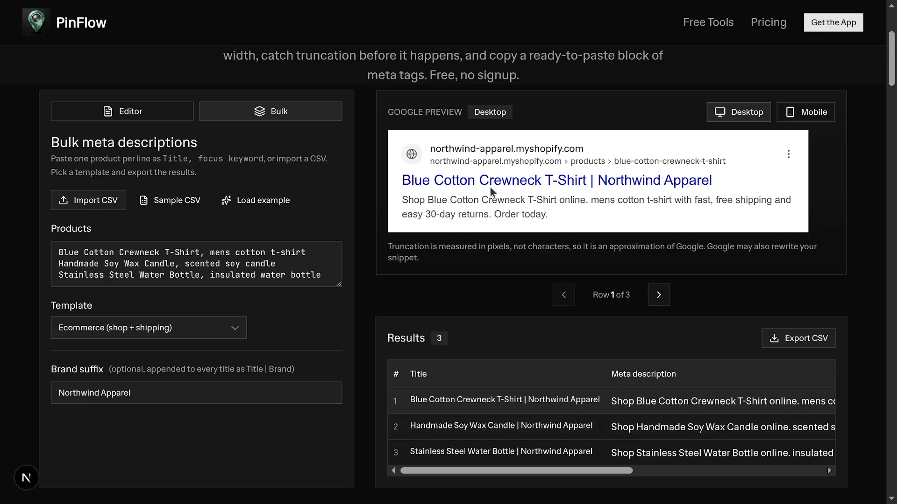
Read through the guide below the generator, from the usage steps and ideal lengths to copy-ready meta tags
scroll(390, 264, "up", 4)
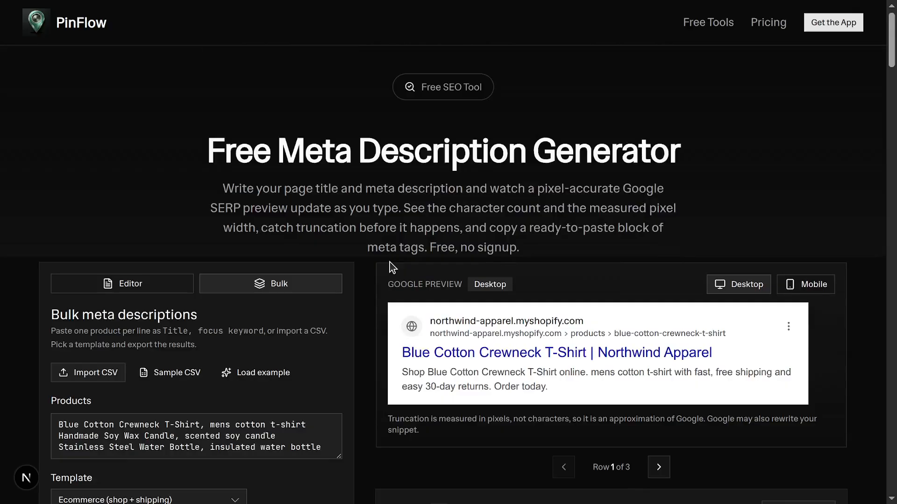
scroll(392, 267, "down", 10)
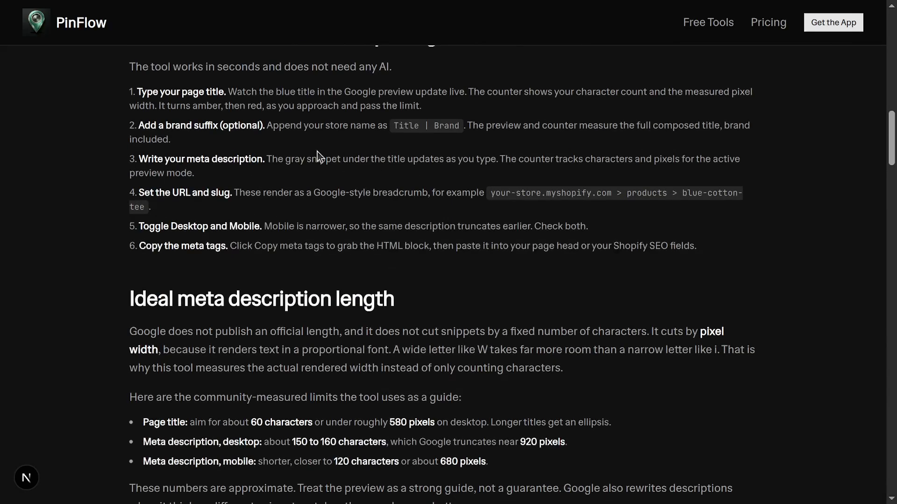
scroll(288, 352, "down", 8)
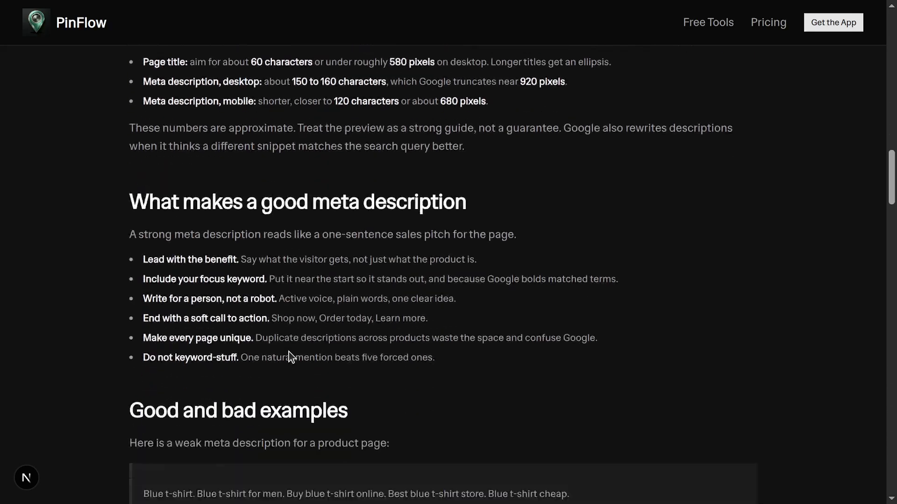
scroll(289, 353, "down", 11)
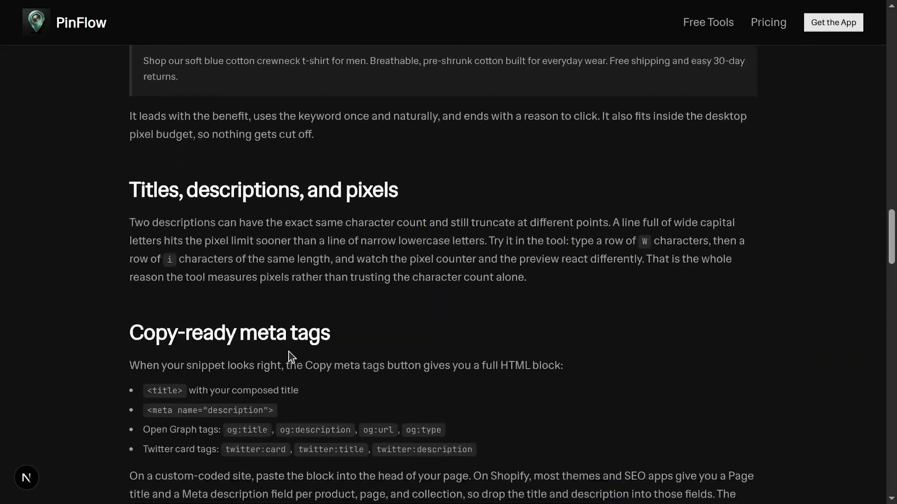
scroll(288, 352, "up", 20)
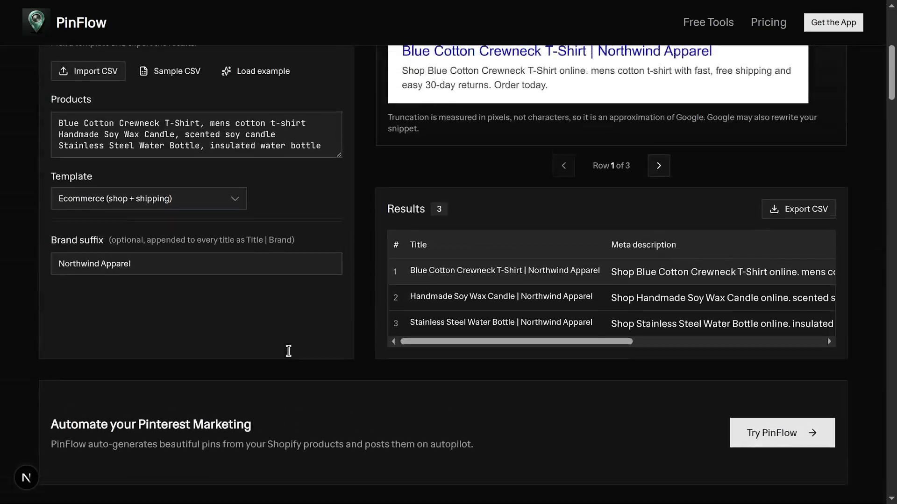
scroll(288, 352, "down", 20)
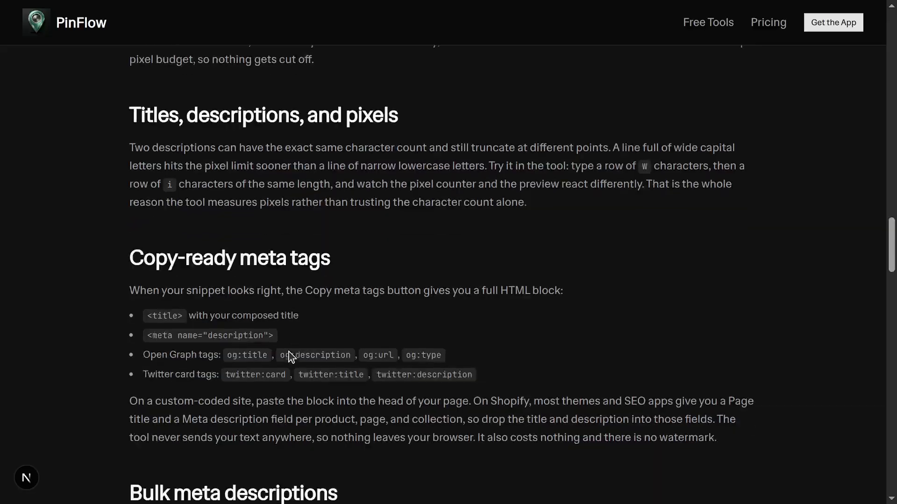
Read the frequently asked questions below the guide, covering description and title length, pixel measurement and truncation limits
scroll(289, 353, "down", 17)
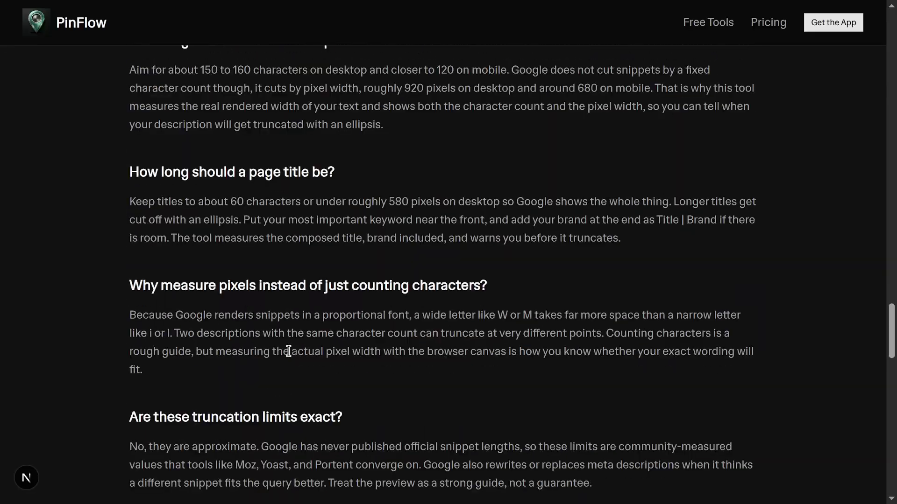
scroll(289, 352, "down", 7)
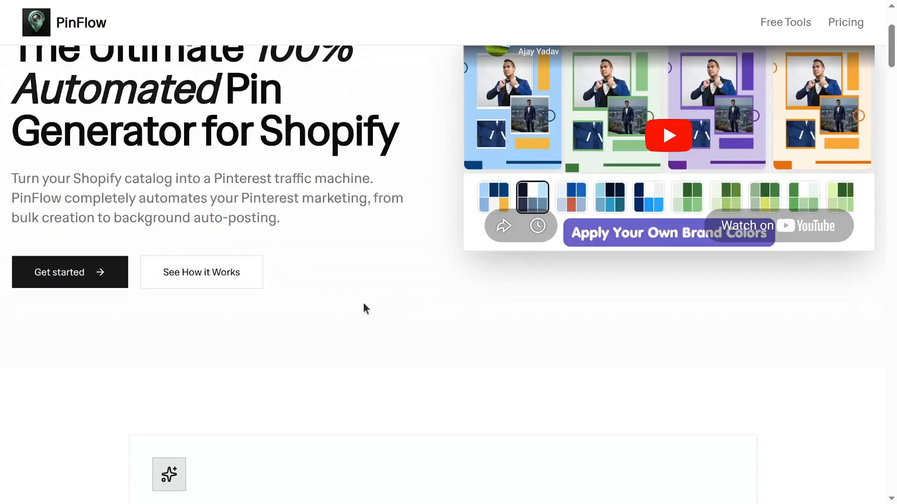
Look through the PinFlow home page's Shopify pin generator features, from AI bulk generation and brand colors to auto-posting and pin scheduling
scroll(375, 309, "up", 3)
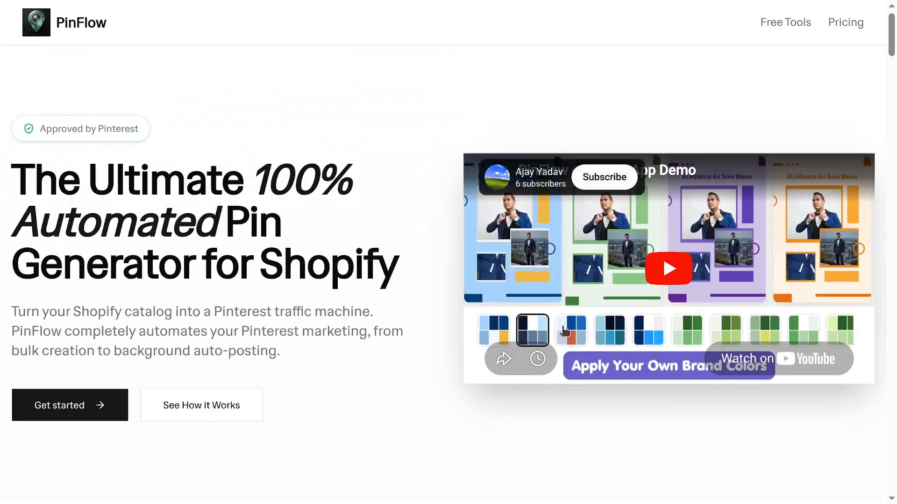
scroll(363, 237, "down", 20)
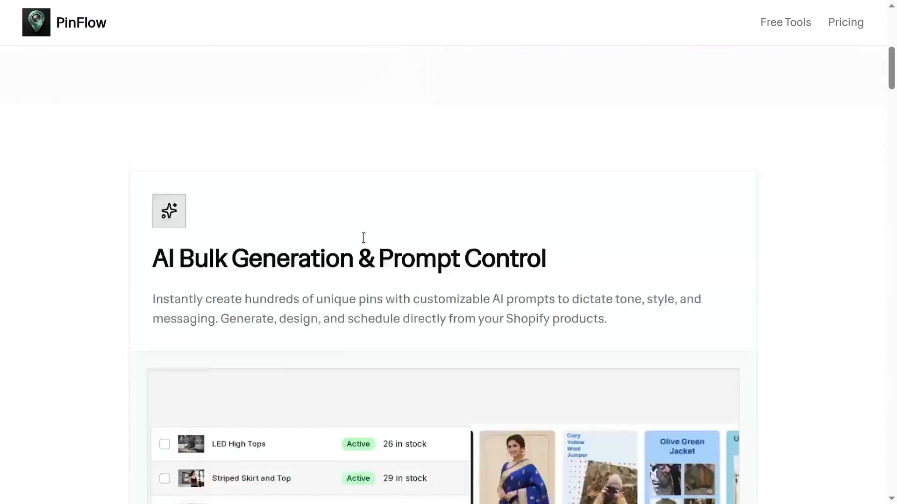
scroll(320, 217, "up", 2)
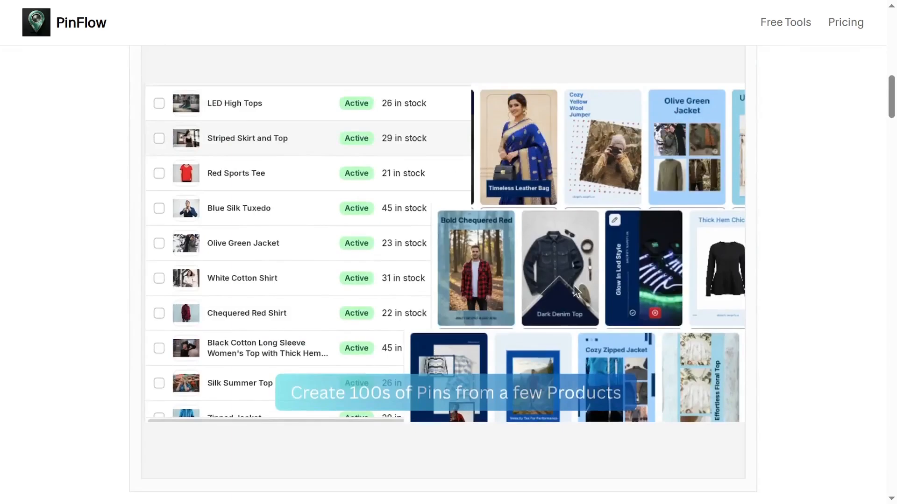
scroll(574, 285, "down", 15)
scroll(574, 285, "down", 15)
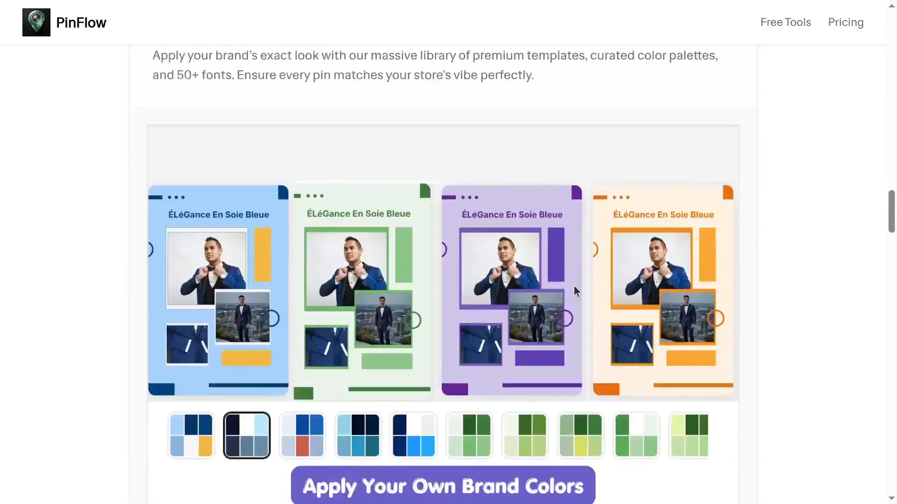
scroll(573, 285, "up", 1)
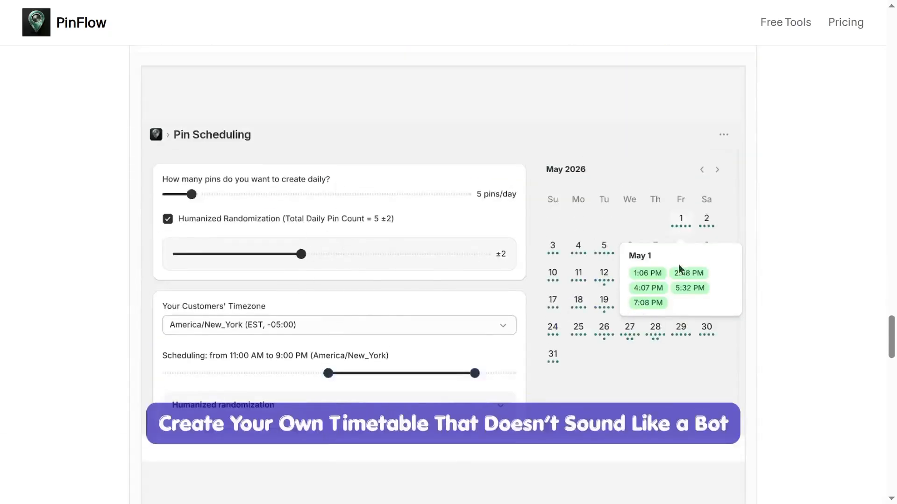
scroll(623, 308, "up", 20)
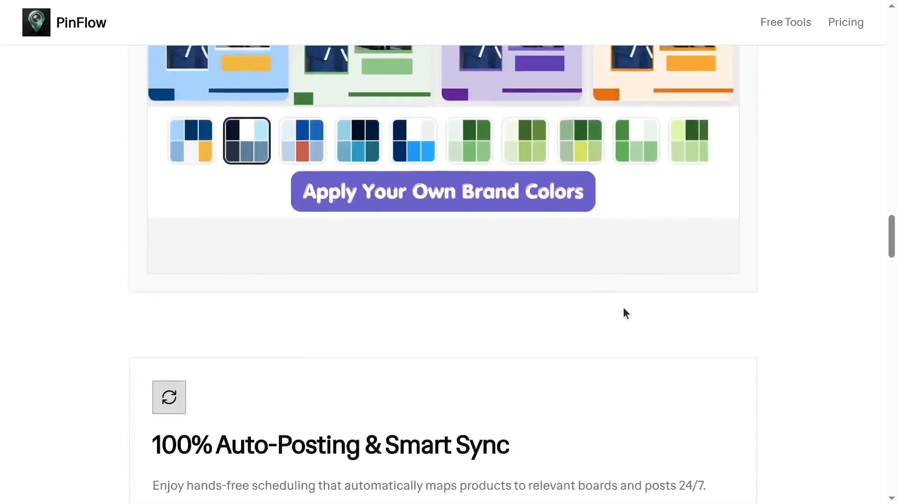
scroll(623, 308, "down", 8)
scroll(623, 313, "down", 1)
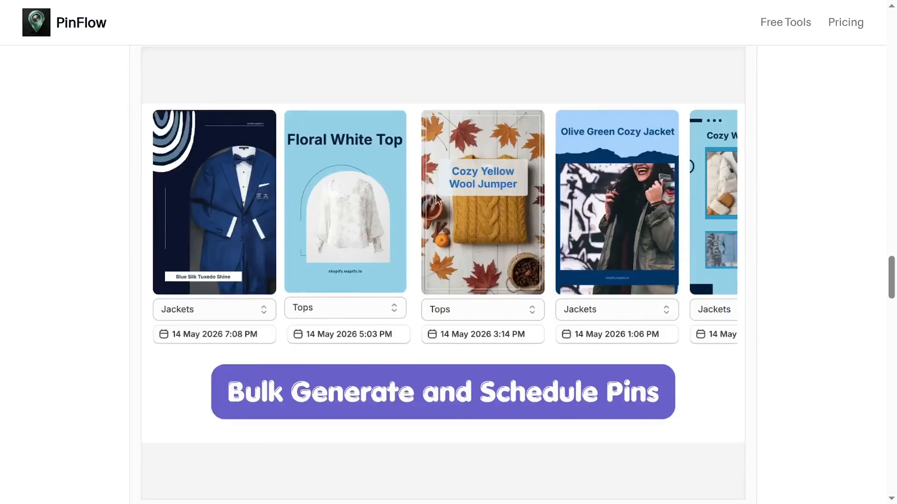
scroll(355, 323, "up", 20)
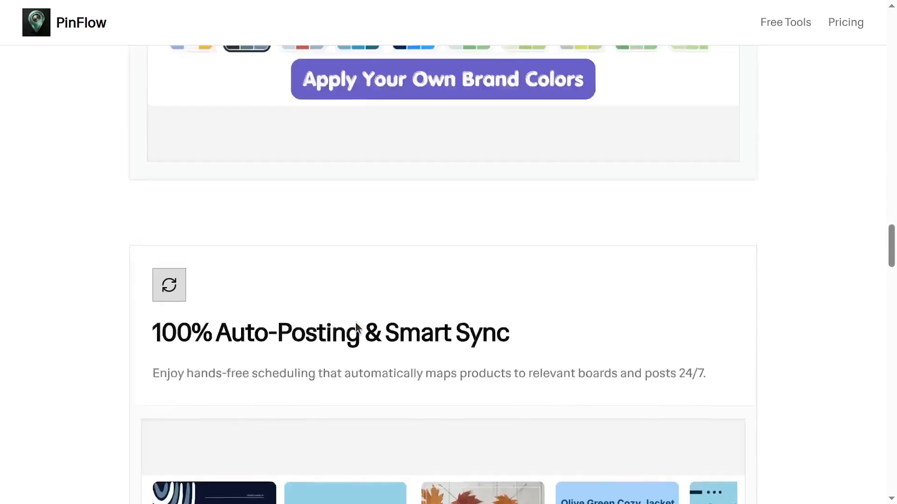
scroll(356, 327, "up", 15)
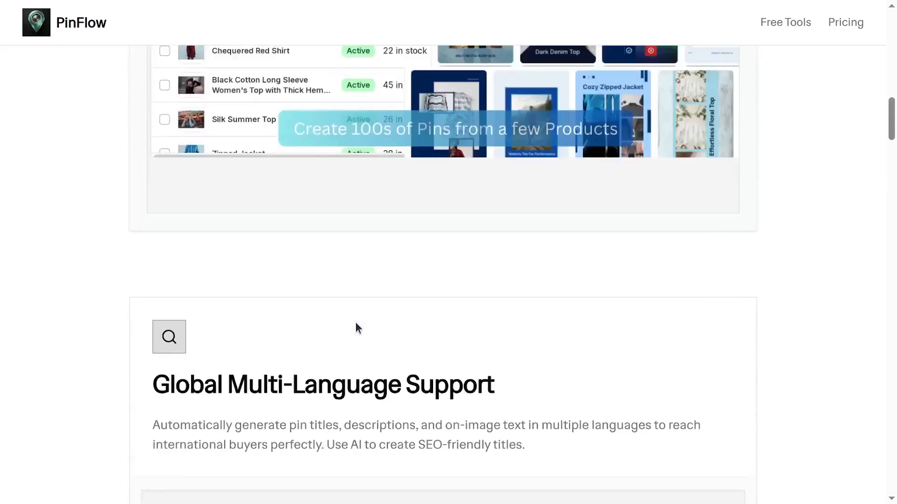